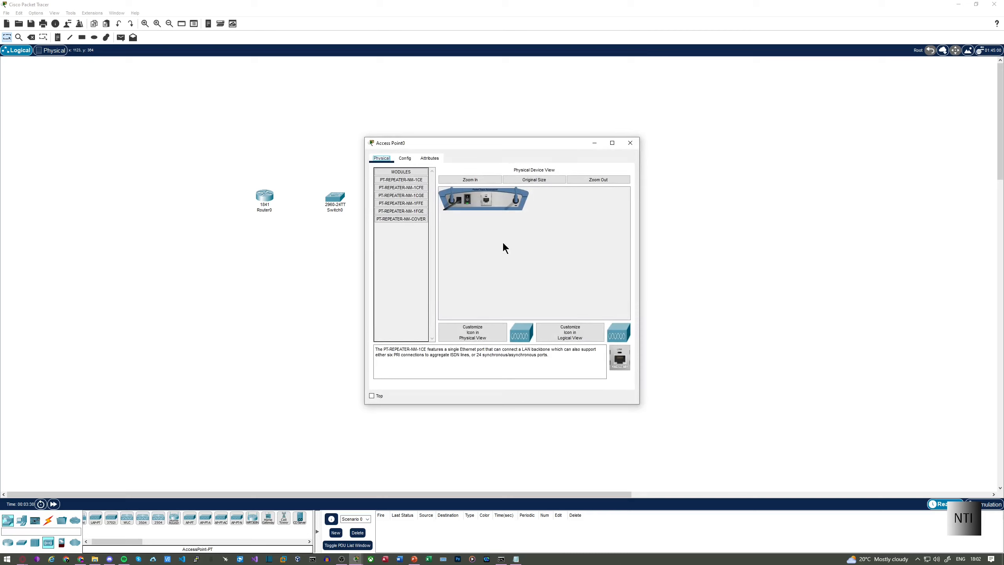
# - Examine the Port 0 and Port 1 configuration of Access Point0, including its SSID, 2.4 GHz channel, coverage range and authentication settings
pyautogui.click(404, 158)
pyautogui.click(395, 194)
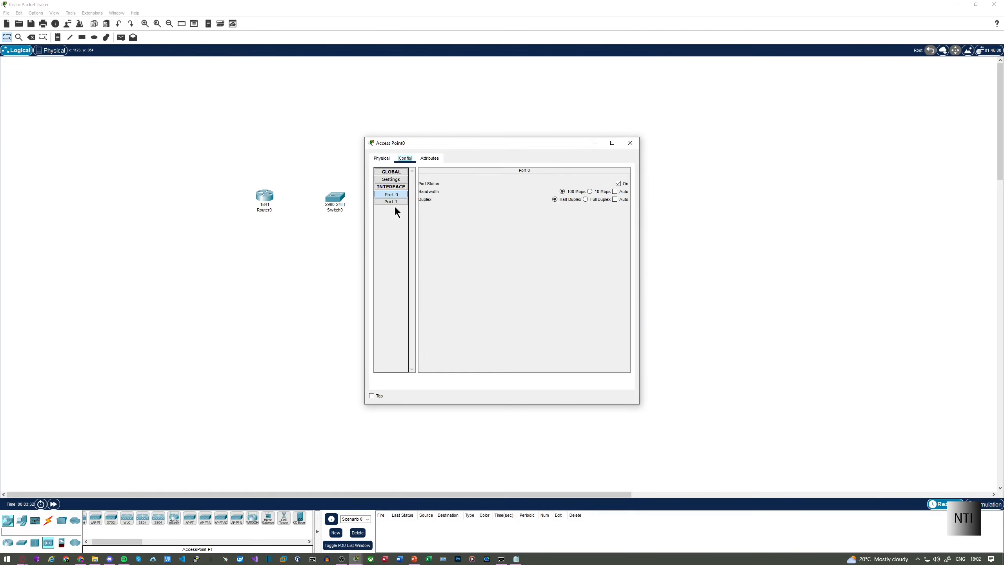
pyautogui.click(397, 202)
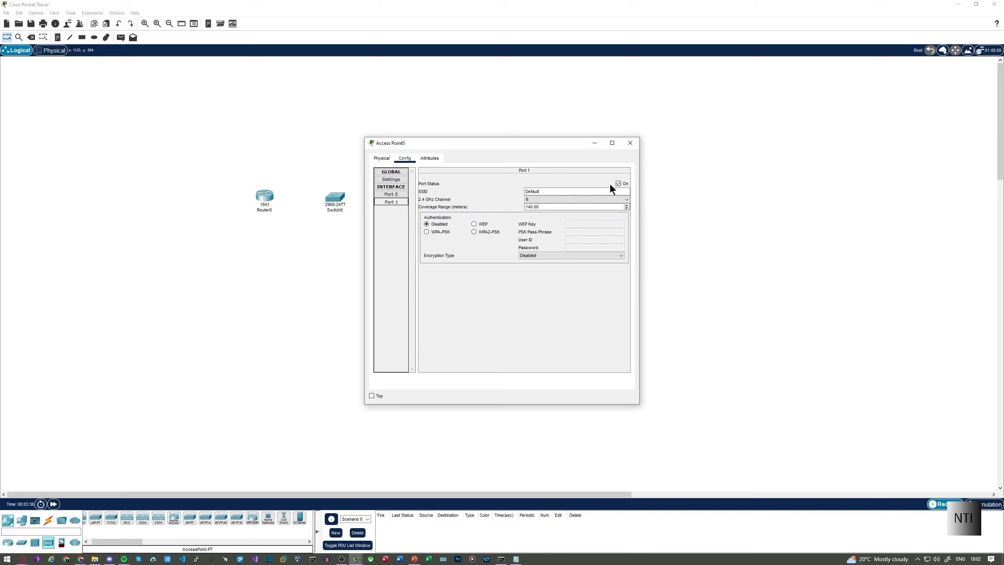
pyautogui.click(524, 197)
pyautogui.click(524, 197)
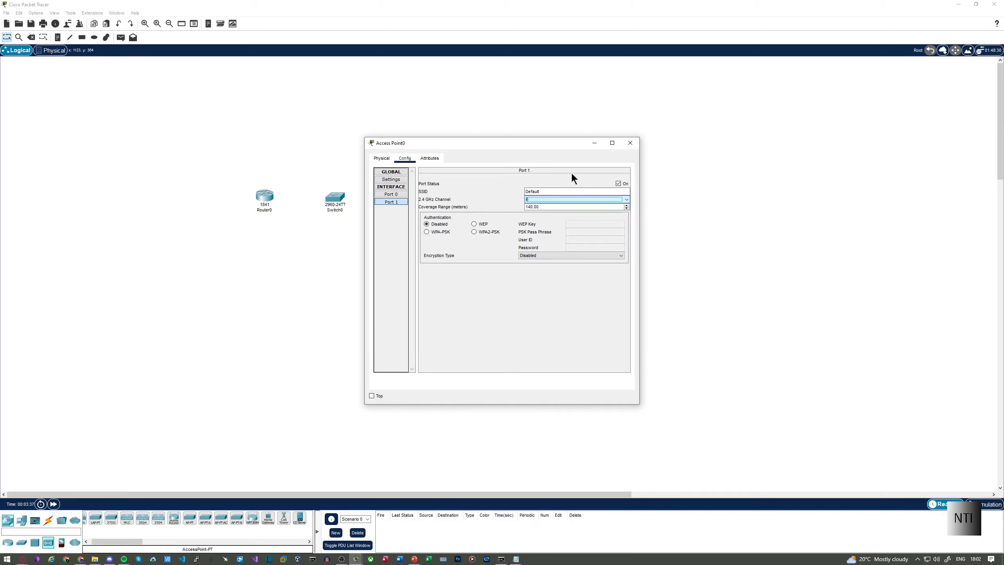
pyautogui.click(630, 143)
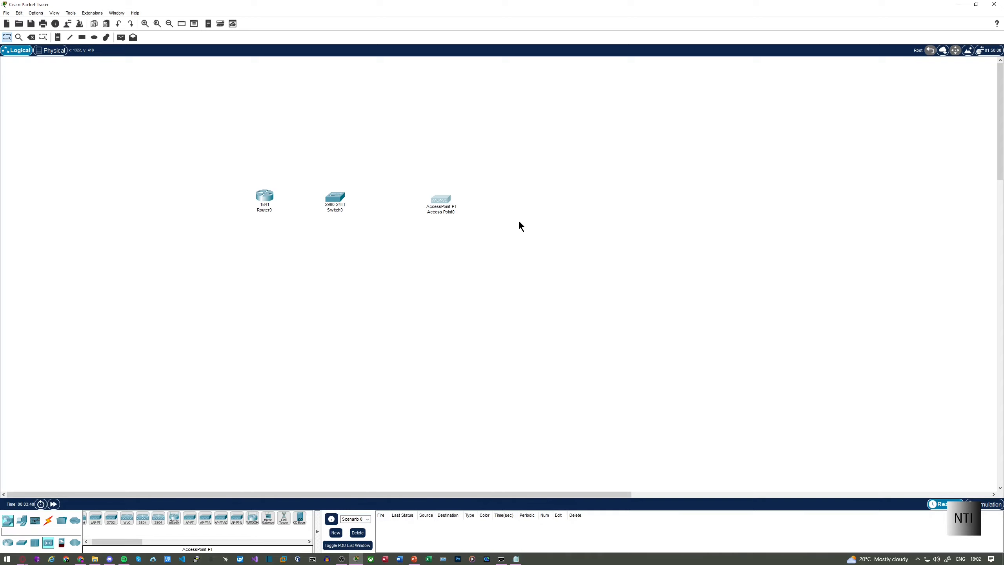
pyautogui.click(440, 199)
pyautogui.click(393, 194)
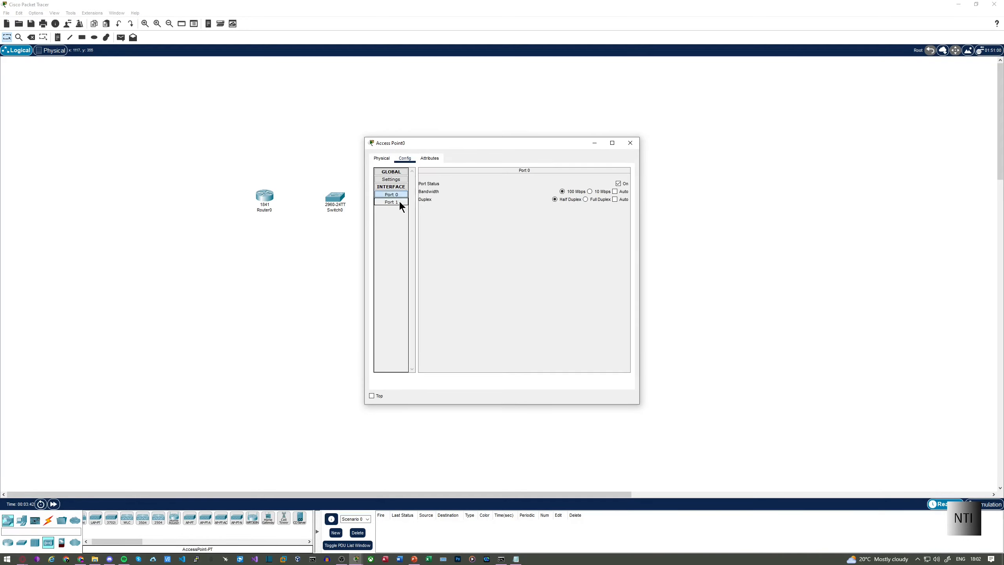
pyautogui.click(400, 202)
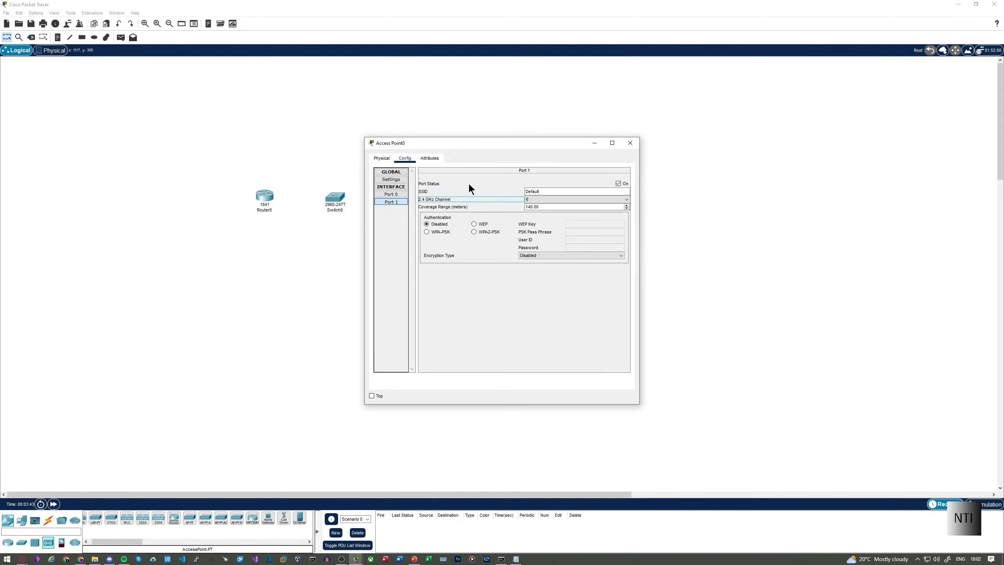
pyautogui.click(629, 149)
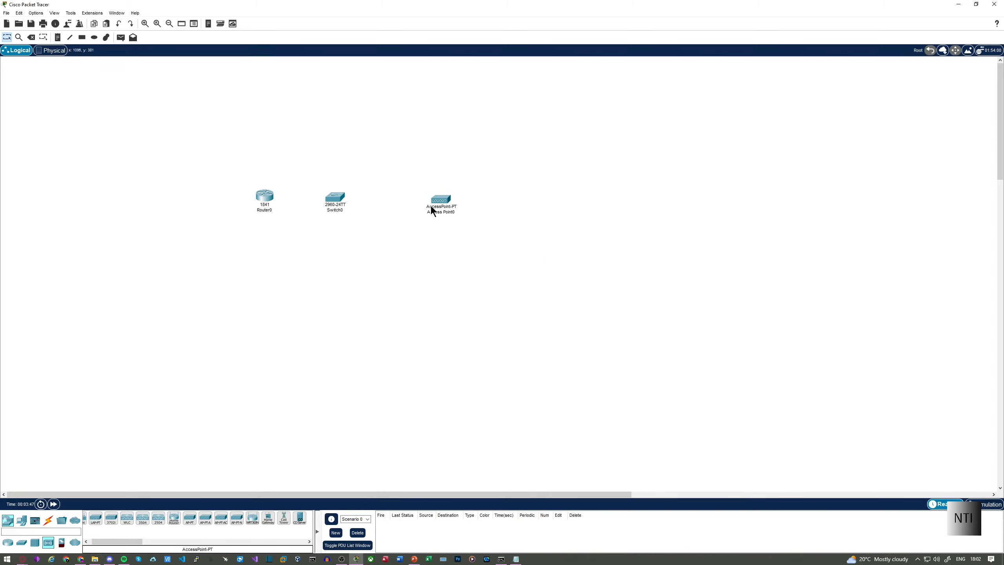
pyautogui.moveTo(439, 208); pyautogui.dragTo(441, 213)
# - Open Router0's command line, decline the initial configuration dialog and enter privileged mode
pyautogui.click(267, 204)
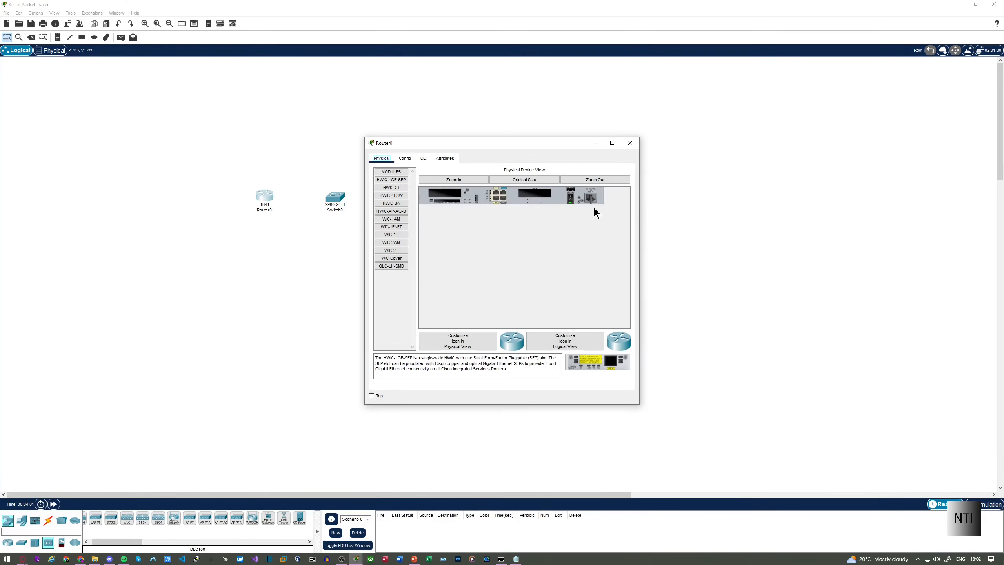
pyautogui.click(423, 158)
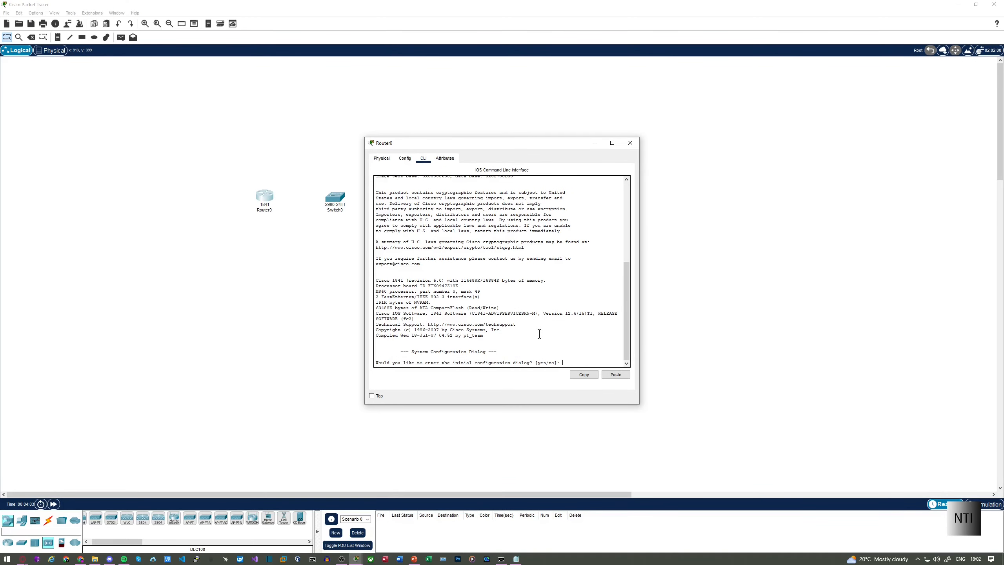
pyautogui.write('no')
pyautogui.press('Return')
pyautogui.press('Return')
pyautogui.press('Return')
pyautogui.press('Return')
pyautogui.press('Return')
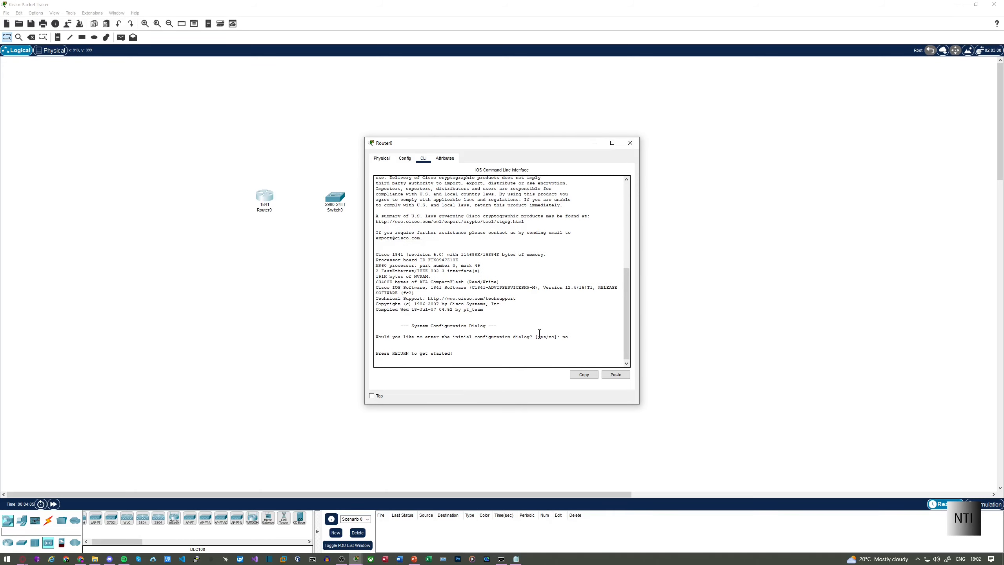
pyautogui.write('en')
pyautogui.press('Return')
# - Try to run show ip int brief from global configuration mode on Router0, and return to privileged mode
pyautogui.write('c')
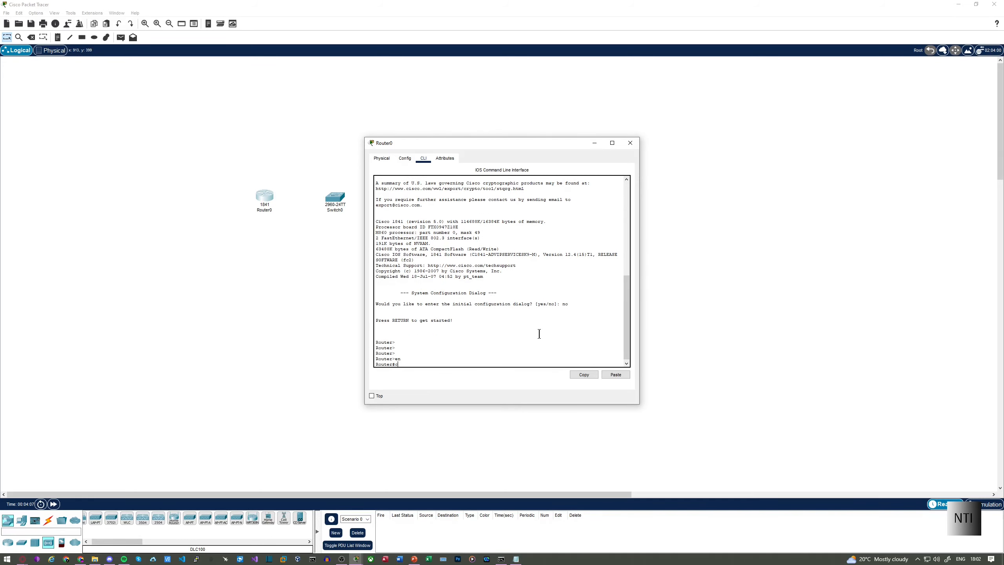
pyautogui.write('onf t')
pyautogui.press('Return')
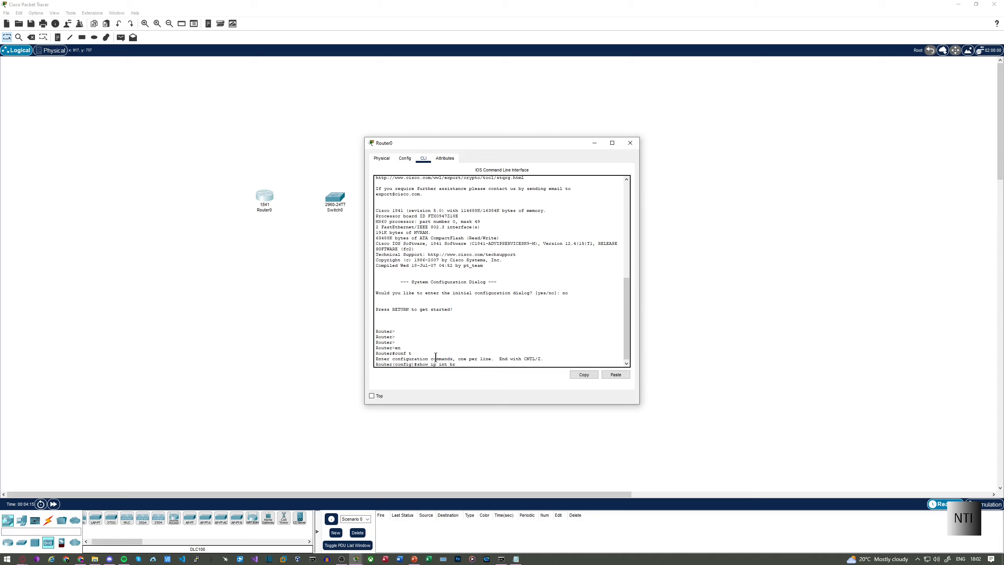
pyautogui.write('show ip int brief')
pyautogui.press('Return')
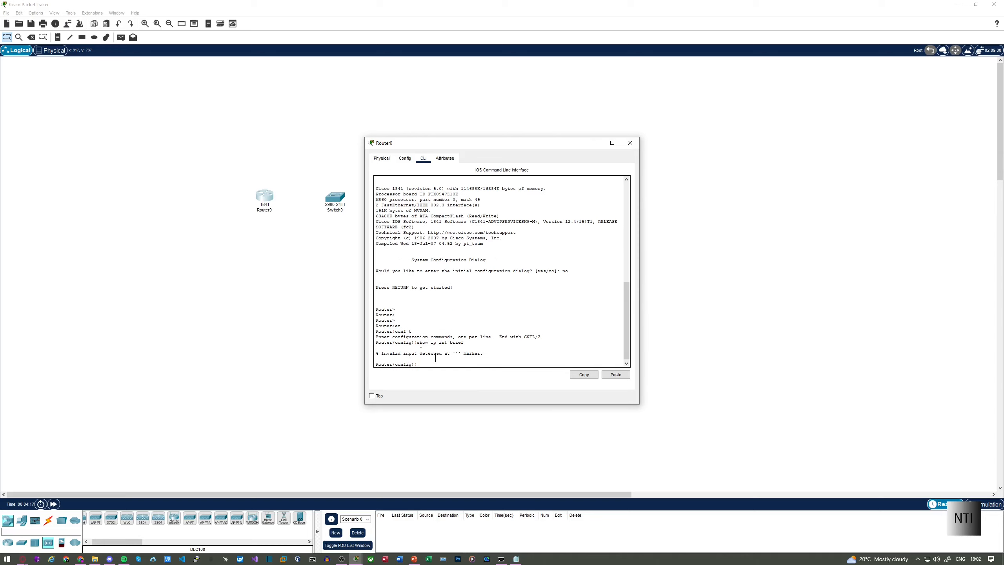
pyautogui.press('Up')
pyautogui.press('BackSpace')
pyautogui.press('BackSpace')
pyautogui.press('BackSpace')
pyautogui.press('BackSpace')
pyautogui.press('BackSpace')
pyautogui.press('BackSpace')
pyautogui.press('BackSpace')
pyautogui.press('BackSpace')
pyautogui.press('BackSpace')
pyautogui.press('BackSpace')
pyautogui.press('BackSpace')
pyautogui.press('BackSpace')
pyautogui.press('BackSpace')
pyautogui.press('BackSpace')
pyautogui.press('BackSpace')
pyautogui.write('exit')
pyautogui.press('Return')
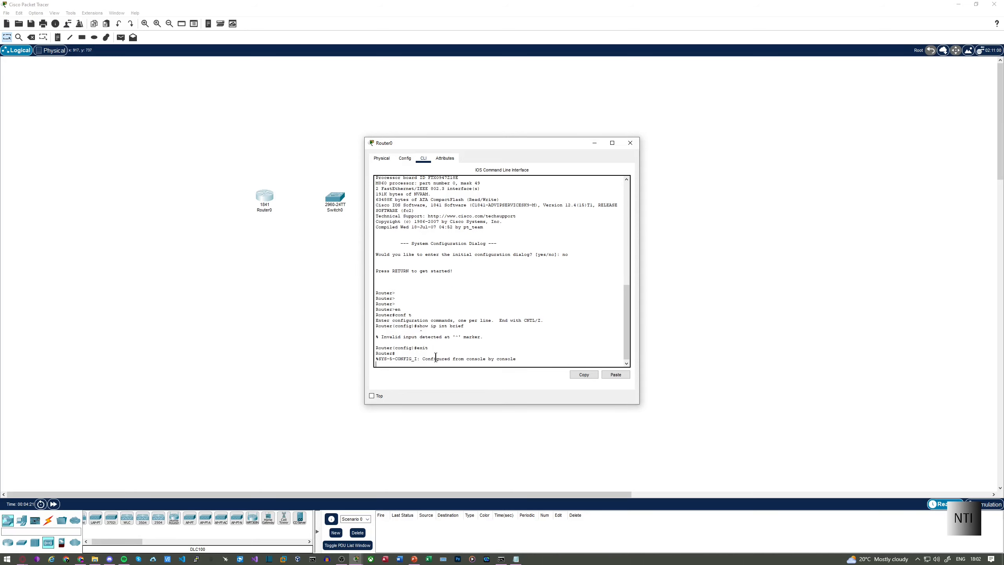
# - Display Router0's interface summary with show ip int brief from privileged mode
pyautogui.press('Return')
pyautogui.write('show ip in')
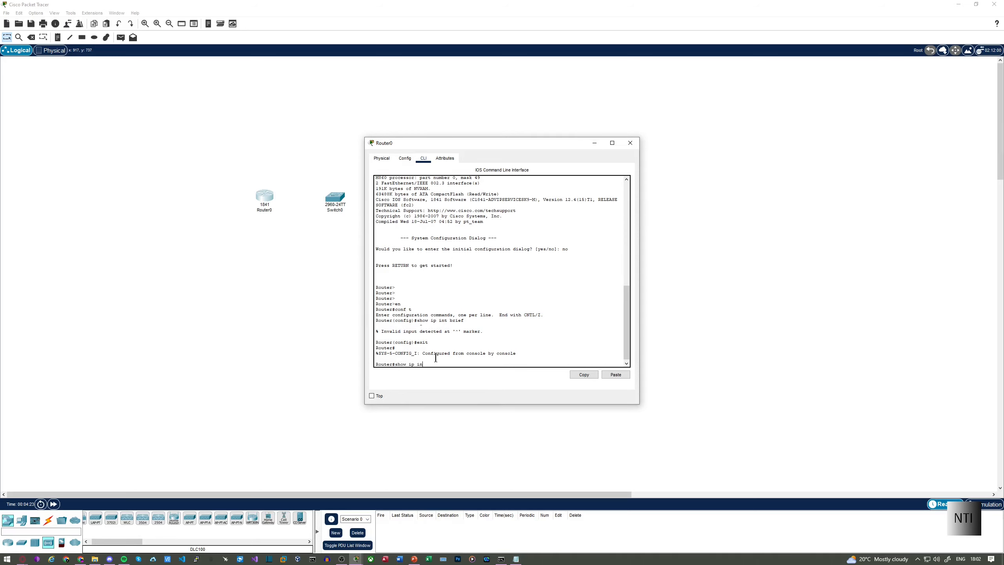
pyautogui.write('t brief')
pyautogui.press('Return')
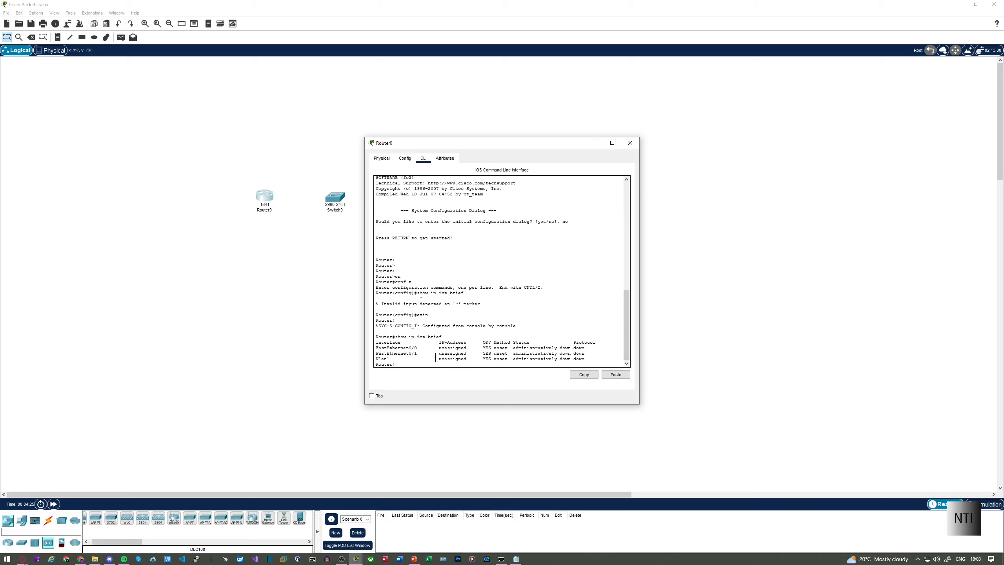
# - Assign IP address 192.168.1.1 with mask 255.255.255.0 to Router0's interface f0/0
pyautogui.write('conf t')
pyautogui.press('Return')
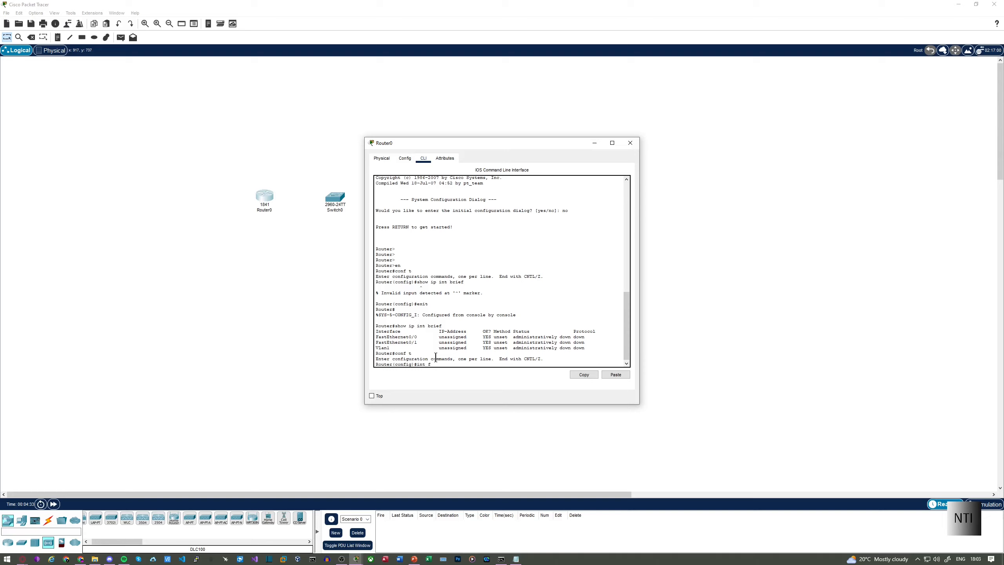
pyautogui.write('int f0/0')
pyautogui.press('Return')
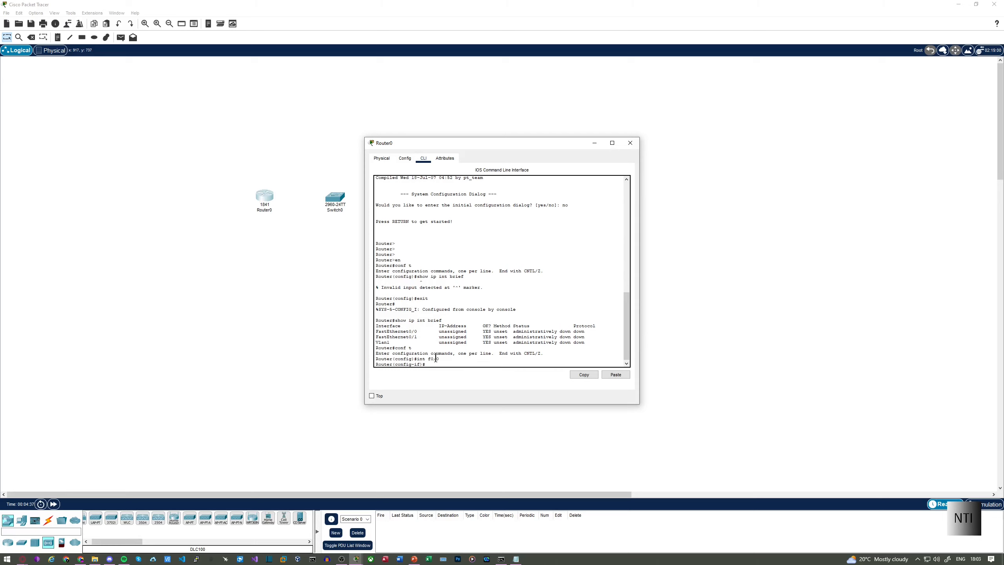
pyautogui.write('ip address 192.168.1.1 255.255.255.0')
pyautogui.press('Return')
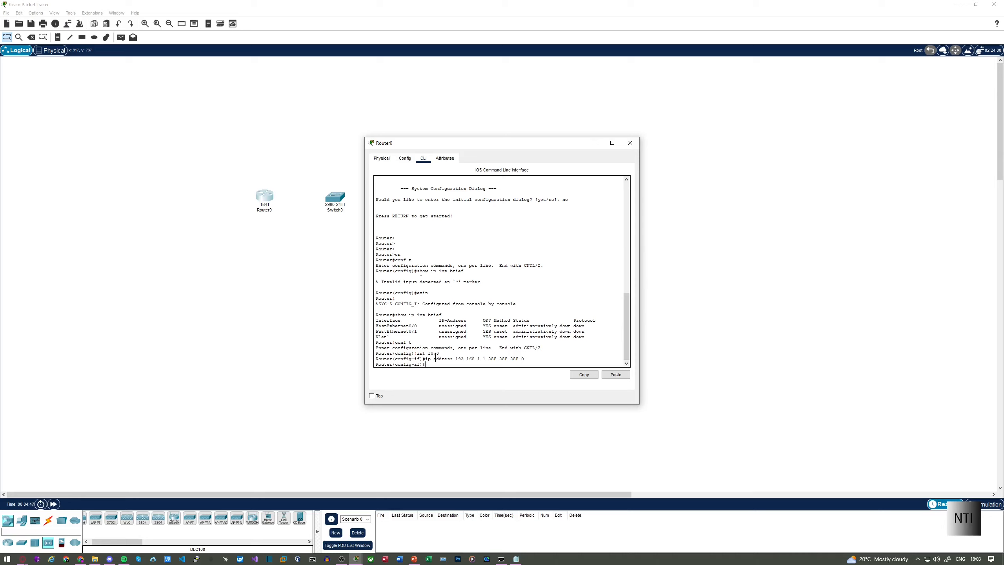
pyautogui.click(630, 143)
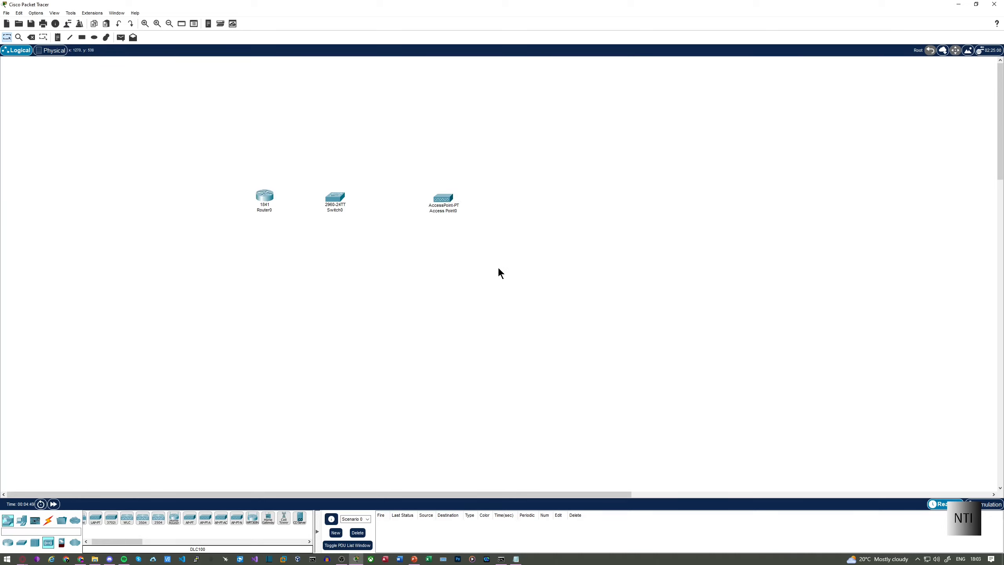
# - Connect Router0's FastEthernet0/0 to Switch0's FastEthernet0/1 with a copper straight-through cable
pyautogui.scroll(-3, 407, 158)
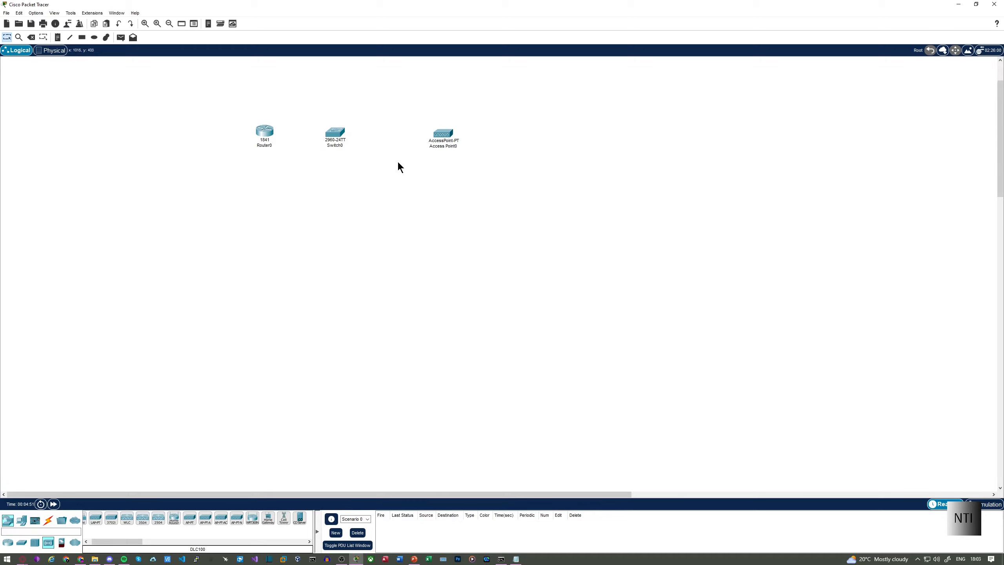
pyautogui.click(48, 519)
pyautogui.click(121, 518)
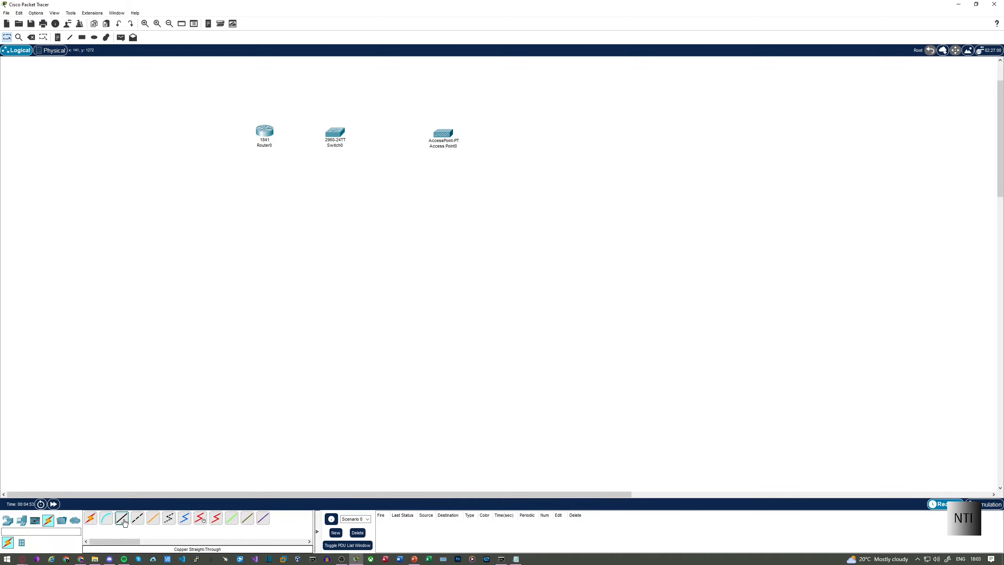
pyautogui.click(267, 132)
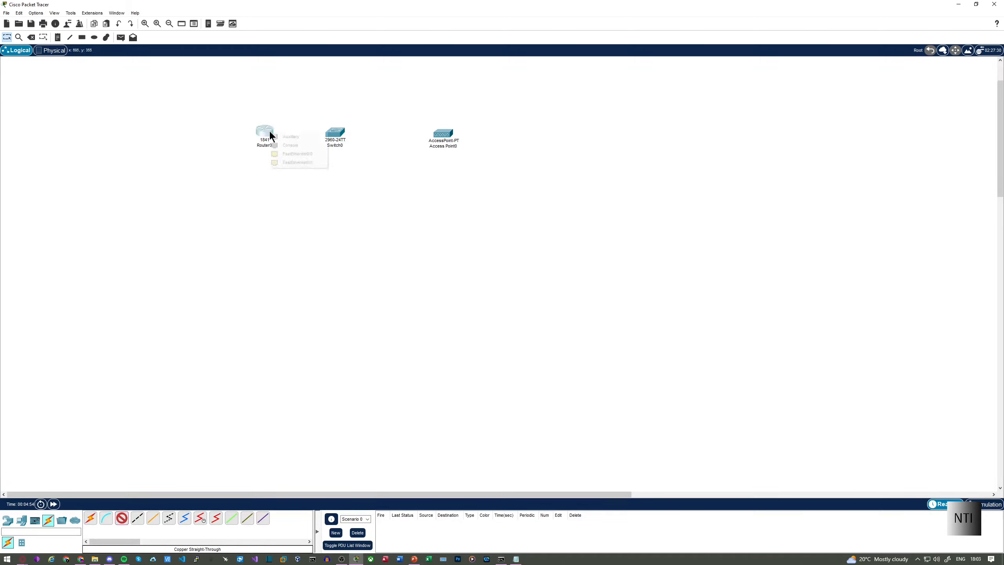
pyautogui.click(293, 155)
pyautogui.click(335, 133)
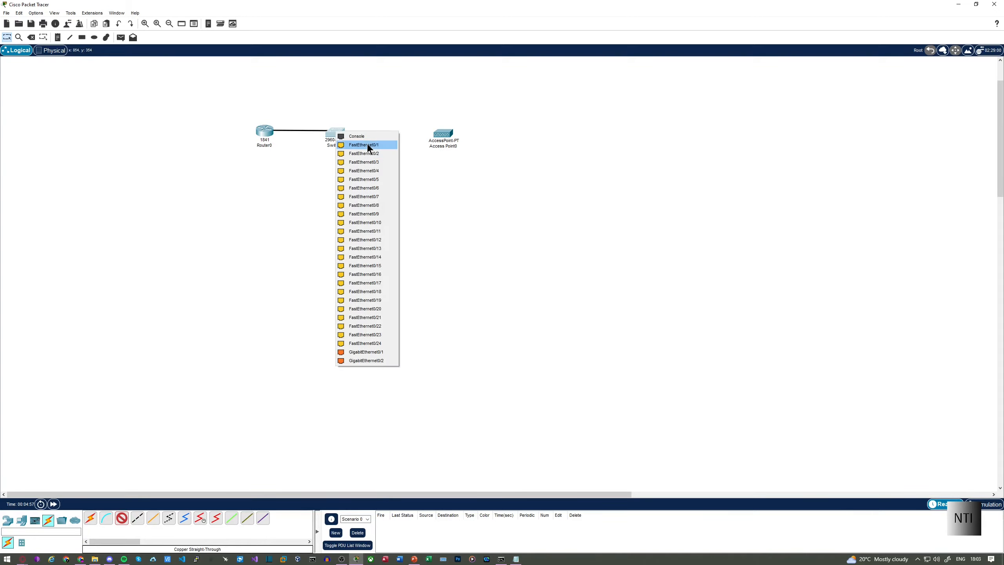
pyautogui.click(367, 144)
# - Enable Router0's f0/0 interface with the no sh command and close the router's window
pyautogui.click(268, 132)
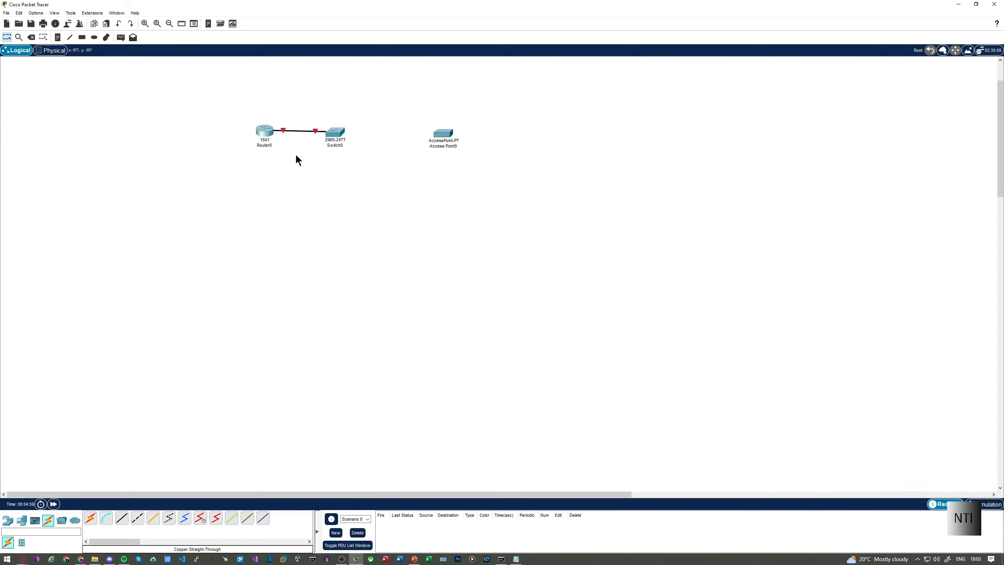
pyautogui.click(263, 134)
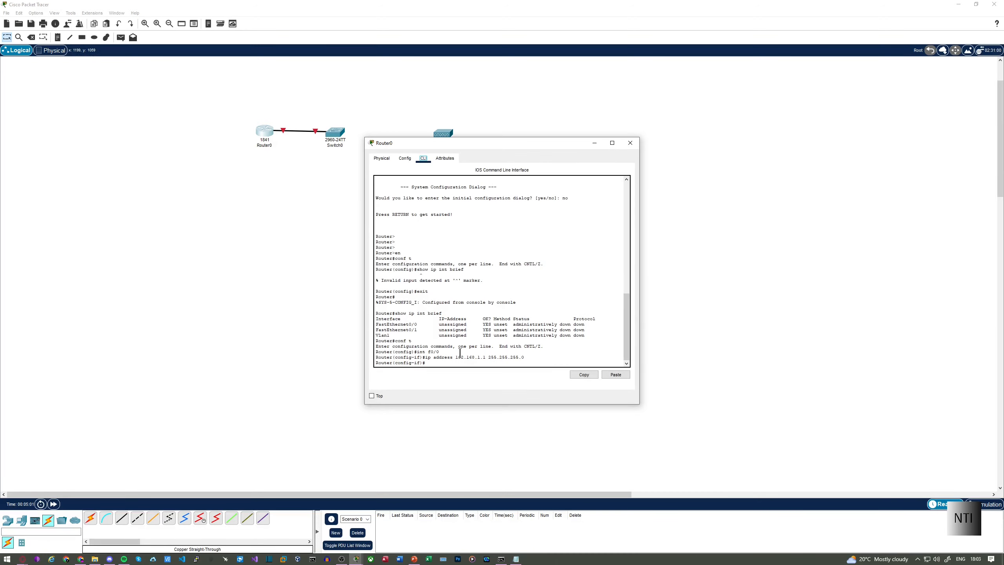
pyautogui.press('Return')
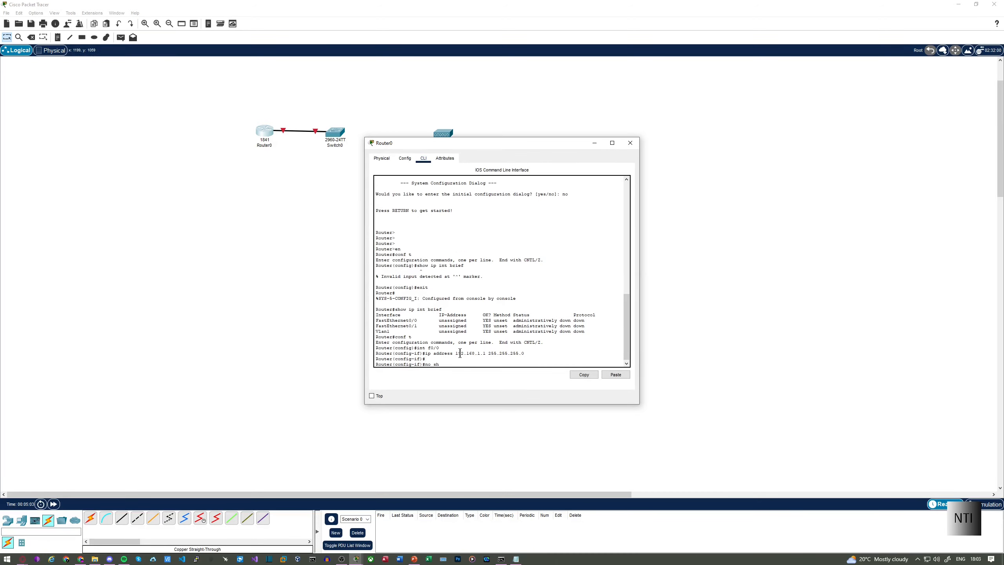
pyautogui.write('no sh')
pyautogui.press('Return')
pyautogui.click(630, 143)
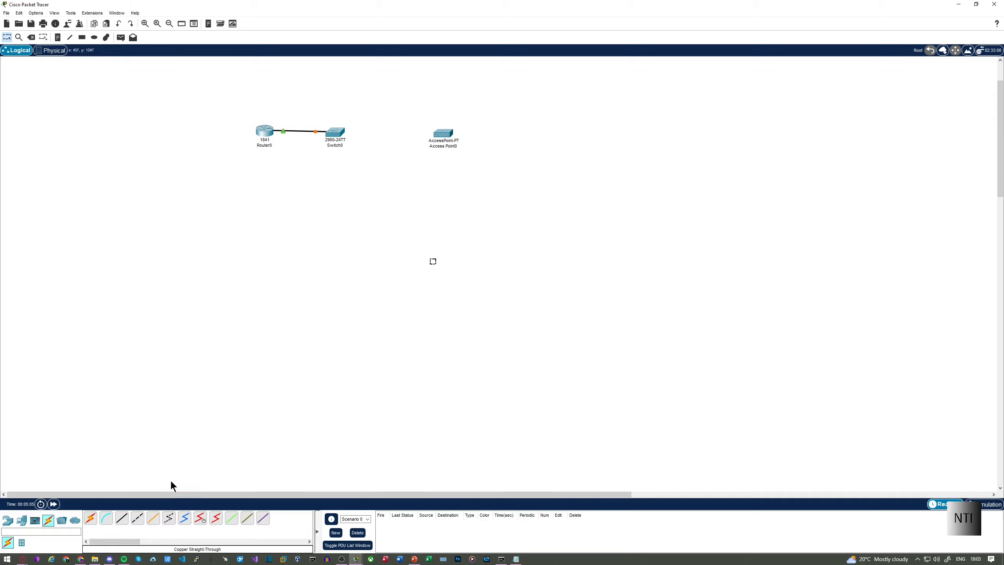
# - Reposition Access Point0, connecting it to Switch0 with a copper straight-through cable, and fast-forward the simulation time
pyautogui.moveTo(431, 140); pyautogui.dragTo(416, 146)
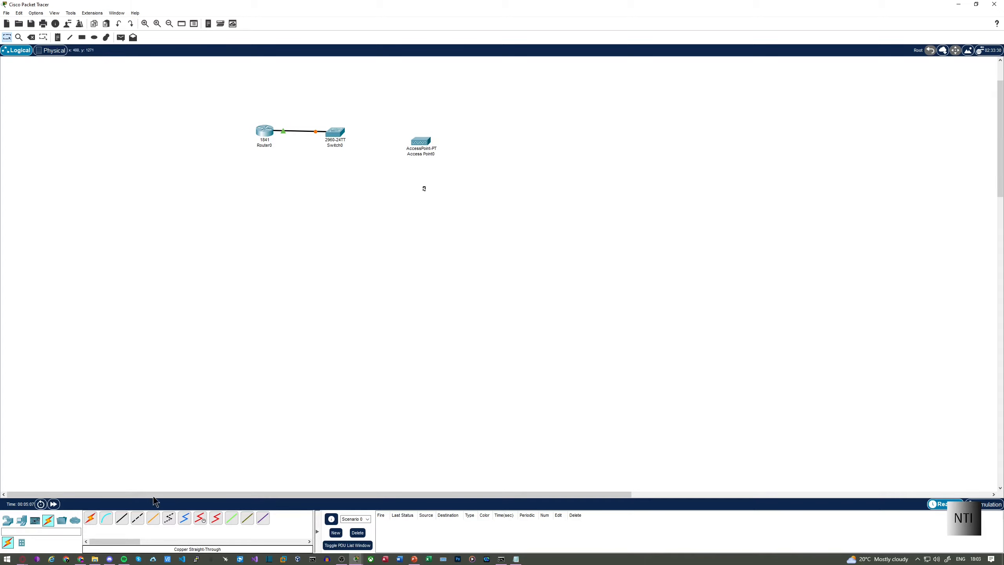
pyautogui.click(119, 516)
pyautogui.click(341, 137)
pyautogui.click(359, 149)
pyautogui.click(420, 142)
pyautogui.moveTo(420, 143); pyautogui.dragTo(474, 200)
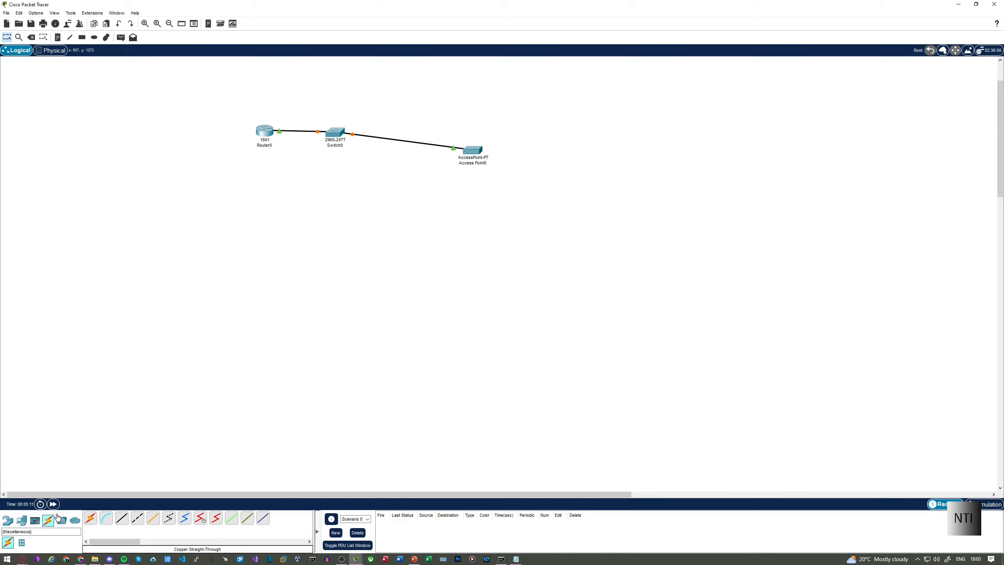
pyautogui.click(53, 503)
pyautogui.click(53, 504)
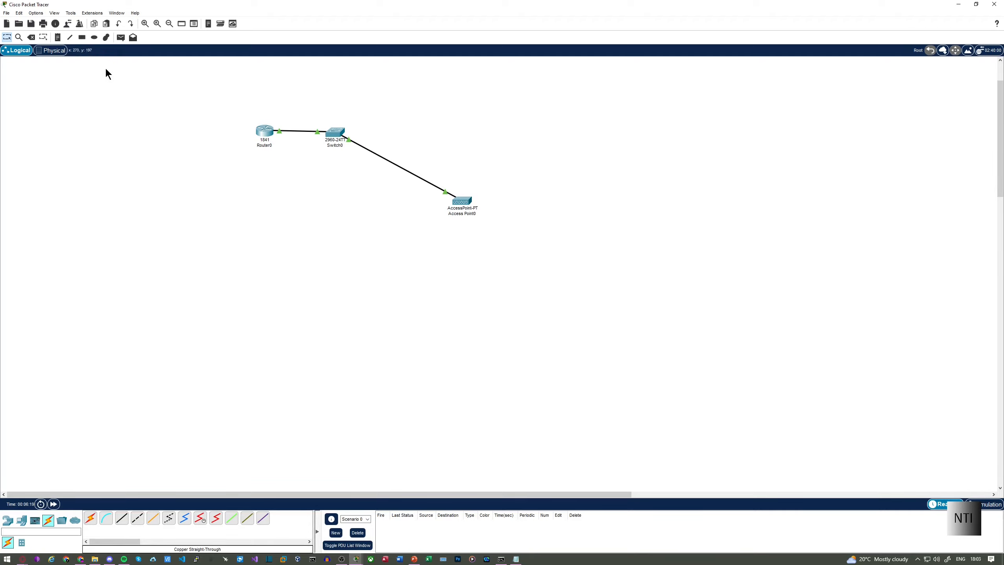
# - Examine the access point's wireless coverage in the physical view of the Home City's Corporate Office, across to the building's far edge
pyautogui.click(50, 50)
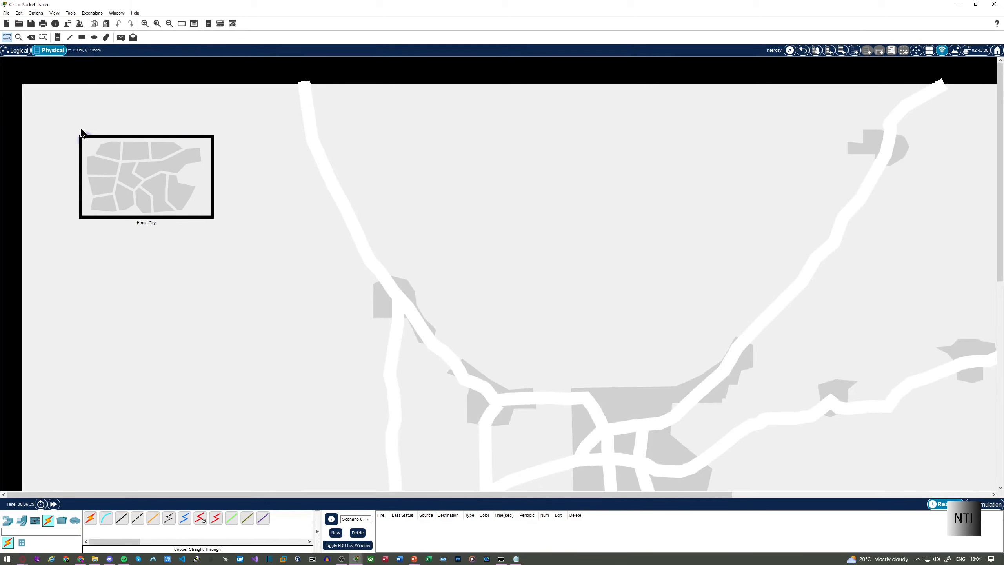
pyautogui.click(92, 139)
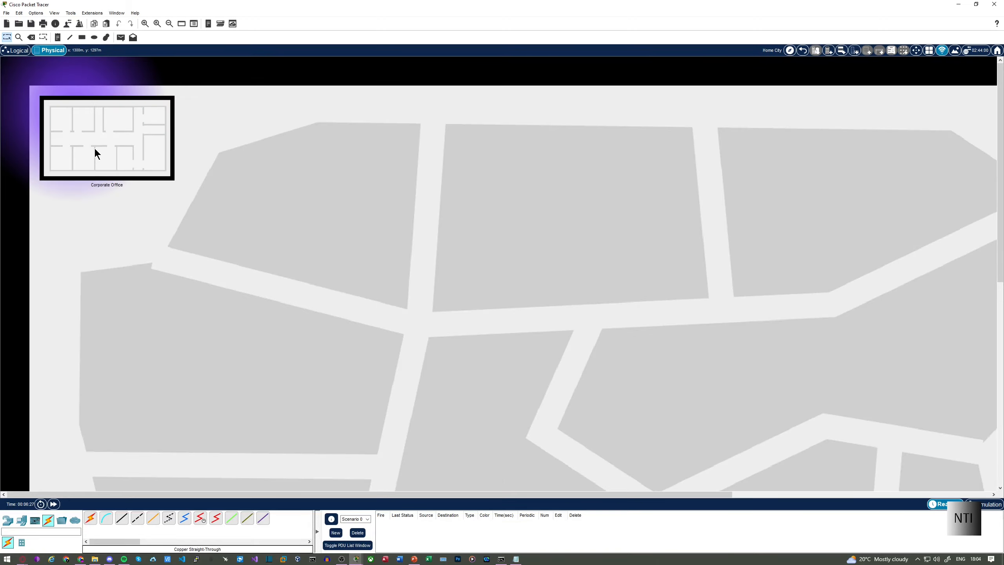
pyautogui.click(95, 148)
pyautogui.scroll(-3, 237, 288)
pyautogui.hscroll(2, 347, 495)
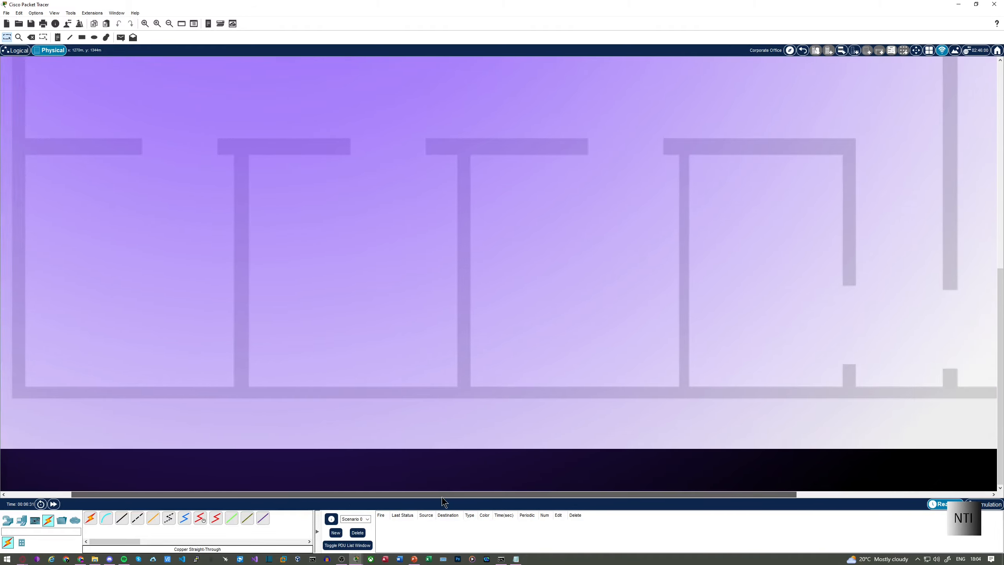
pyautogui.moveTo(442, 495); pyautogui.dragTo(639, 494)
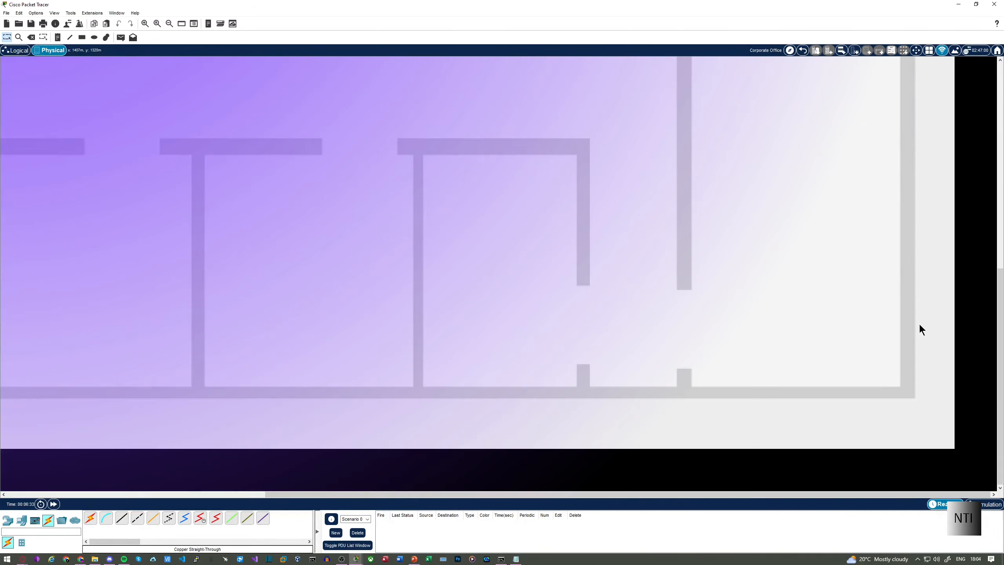
# - Examine the wireless coverage around the Corporate Office on the Home City map and return to the logical workspace
pyautogui.scroll(5, 924, 297)
pyautogui.click(802, 51)
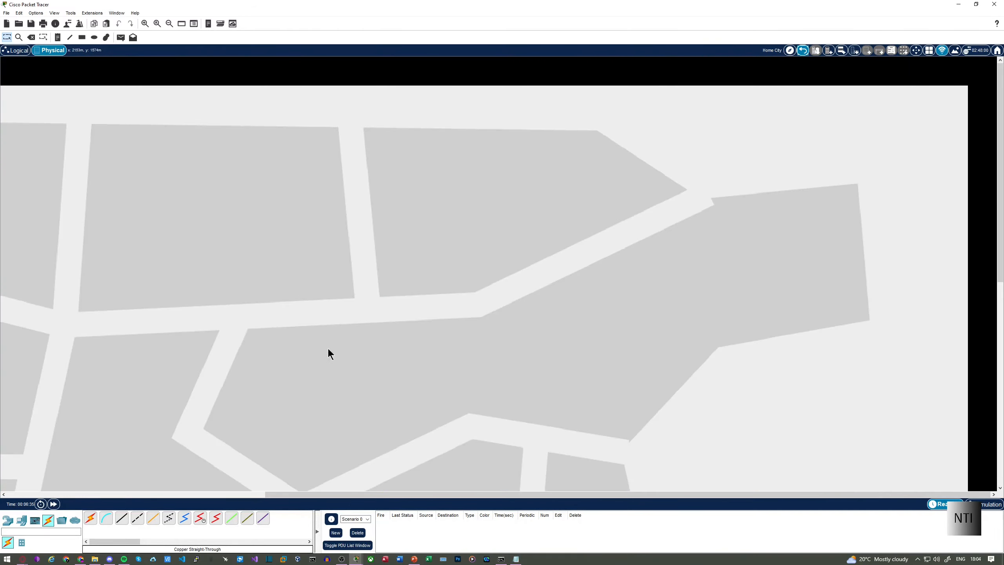
pyautogui.moveTo(472, 494); pyautogui.dragTo(191, 494)
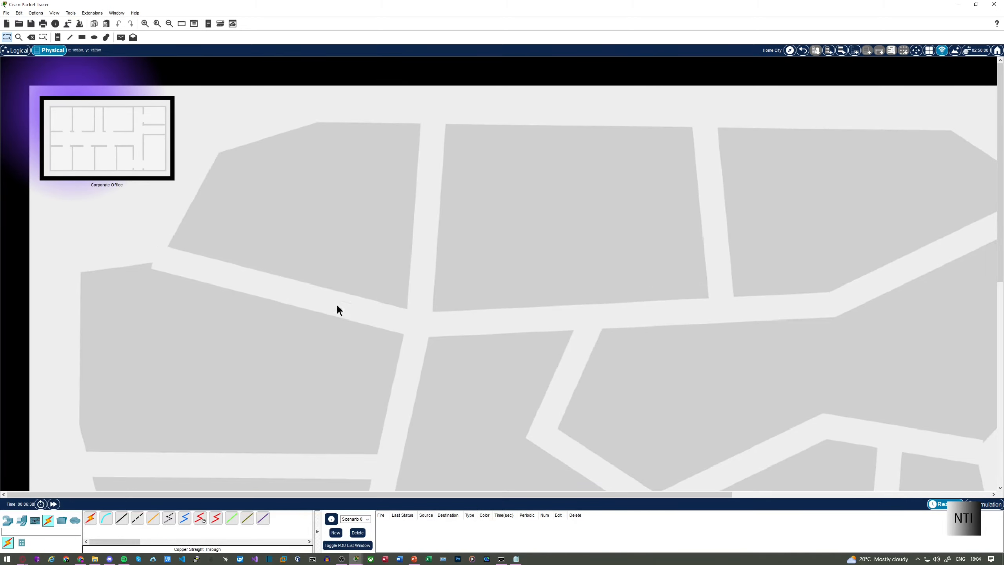
pyautogui.click(16, 50)
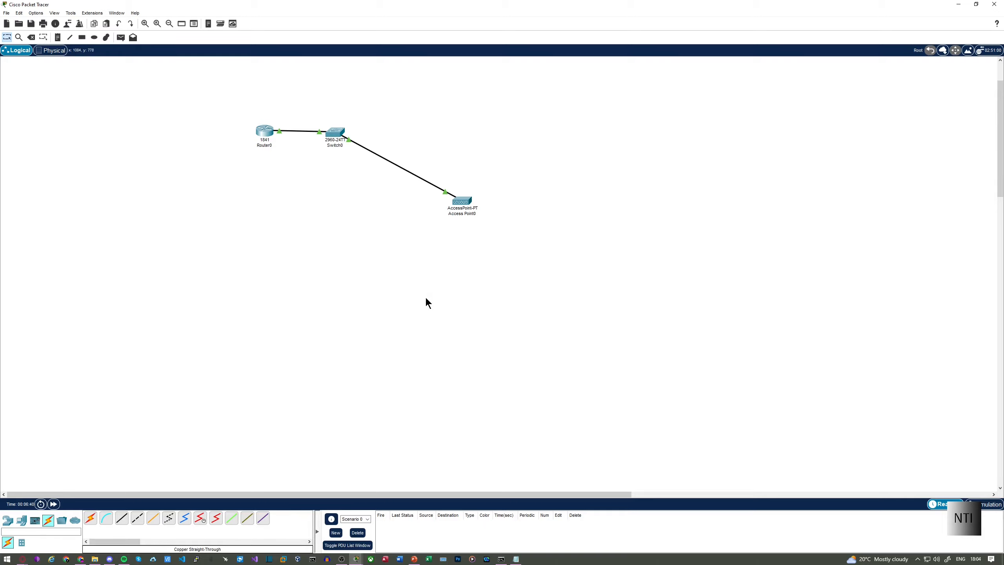
# - Set the coverage range of Access Point0's Port 1 to 90 meters and put its window away
pyautogui.click(459, 201)
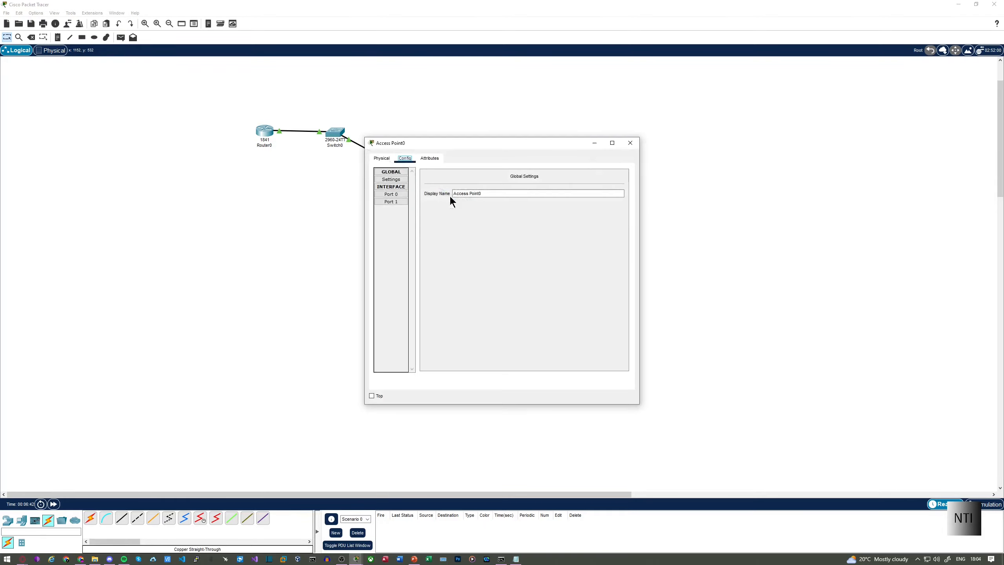
pyautogui.click(393, 201)
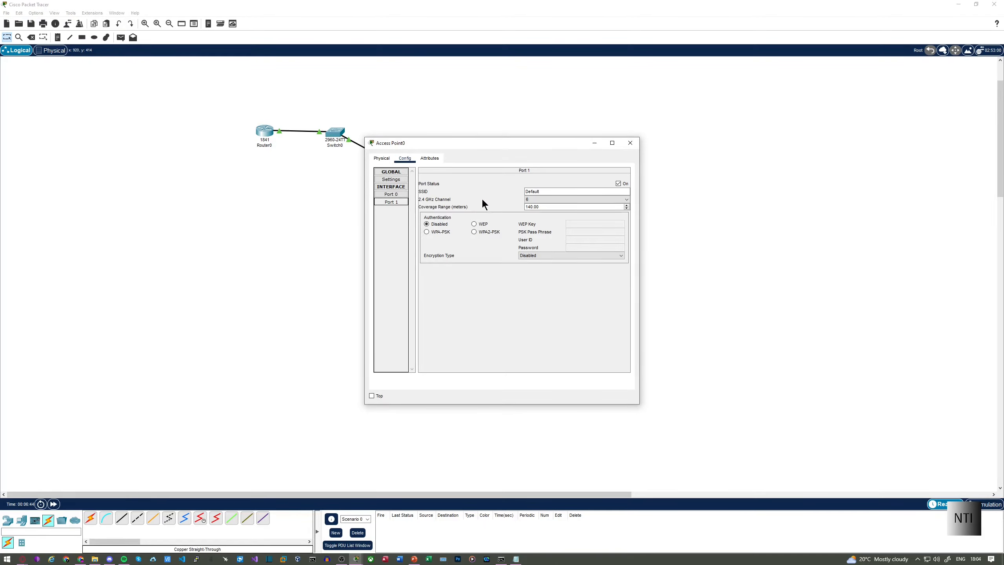
pyautogui.click(444, 206)
pyautogui.moveTo(551, 207); pyautogui.dragTo(512, 207)
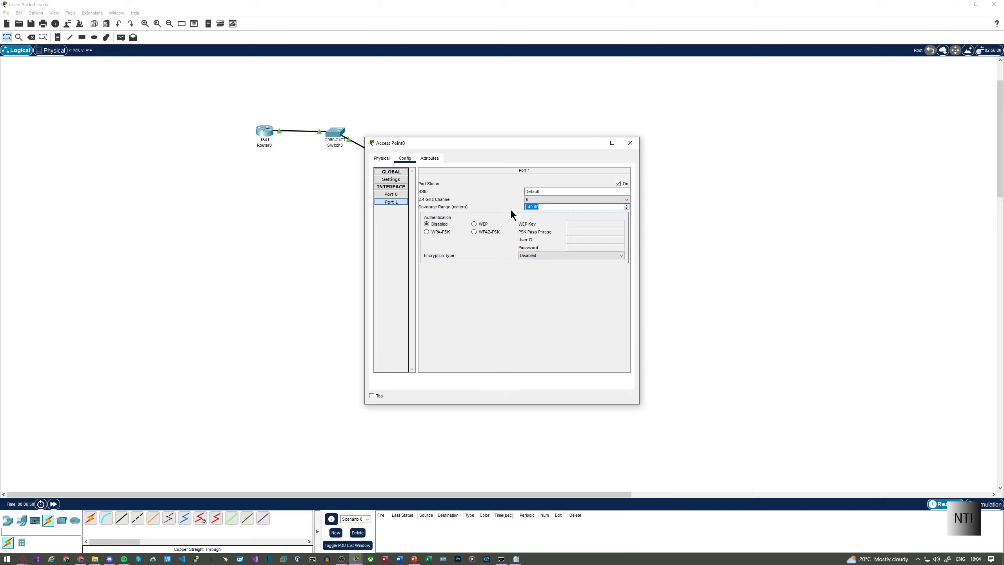
pyautogui.click(513, 209)
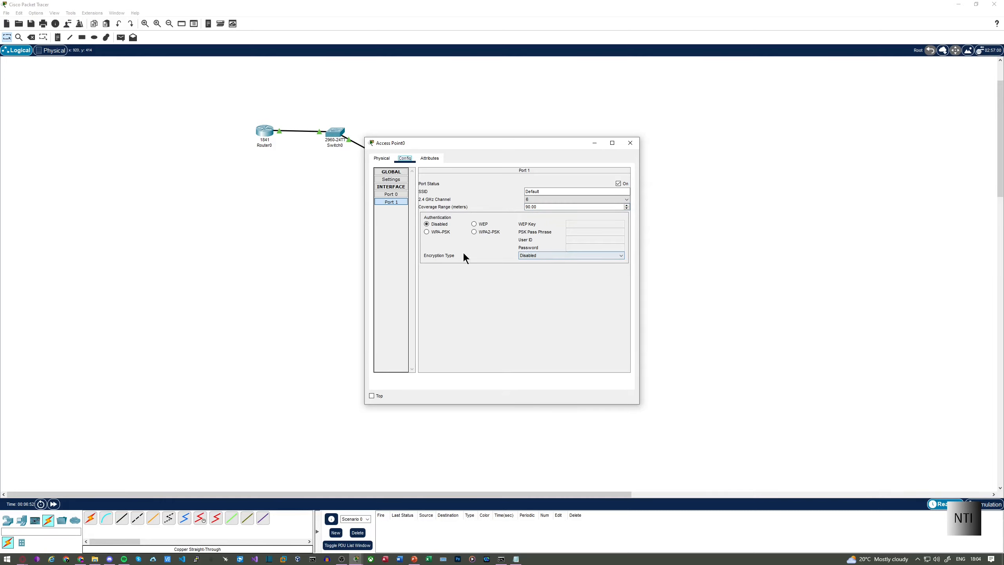
pyautogui.click(592, 141)
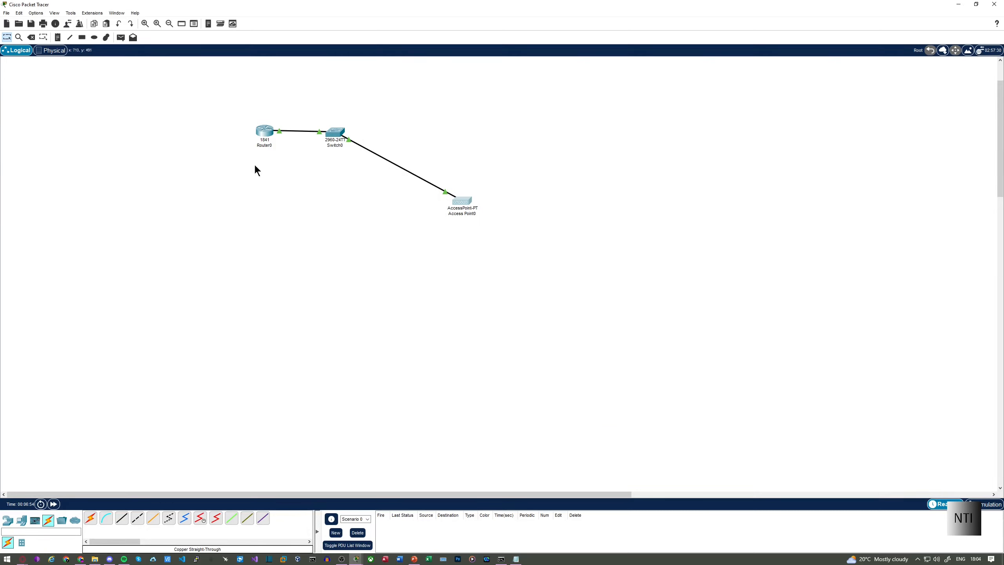
# - Examine the access point's coverage across the physical Corporate Office, Home City and Intercity views, and return to the logical workspace
pyautogui.click(51, 50)
pyautogui.click(90, 131)
pyautogui.scroll(-1, 358, 241)
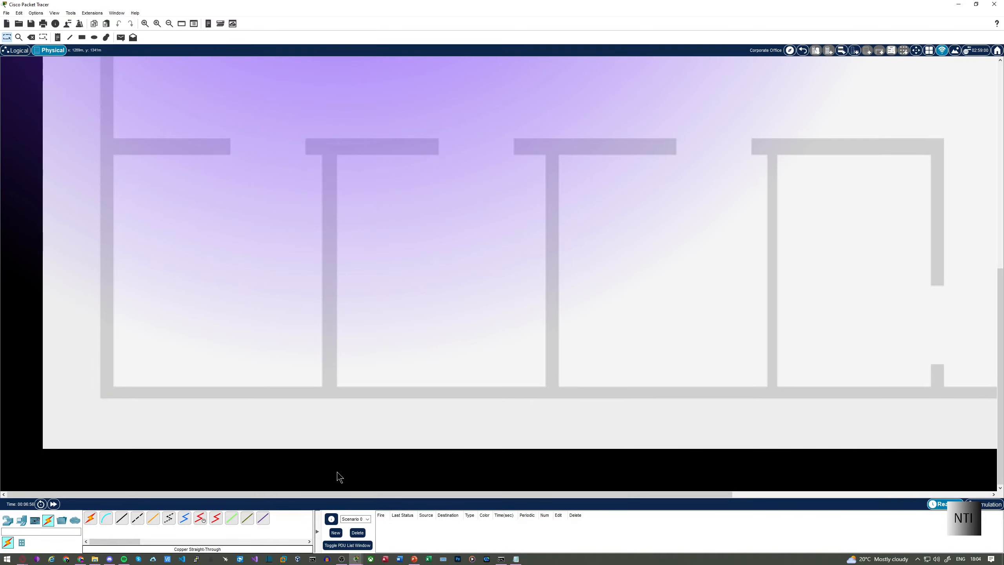
pyautogui.moveTo(329, 495); pyautogui.dragTo(751, 451)
pyautogui.scroll(6, 797, 422)
pyautogui.scroll(-6, 800, 423)
pyautogui.scroll(6, 809, 429)
pyautogui.click(802, 50)
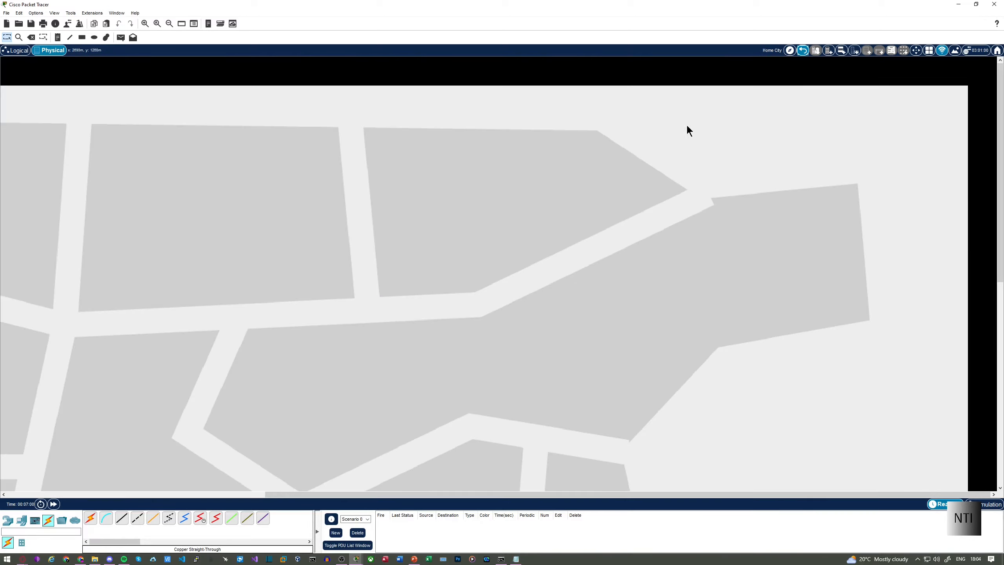
pyautogui.click(803, 53)
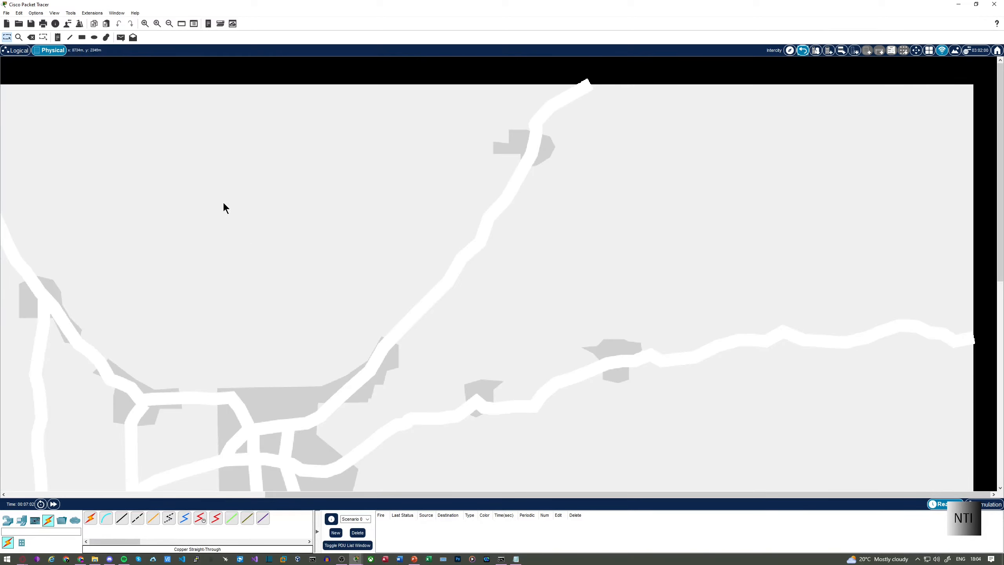
pyautogui.click(15, 50)
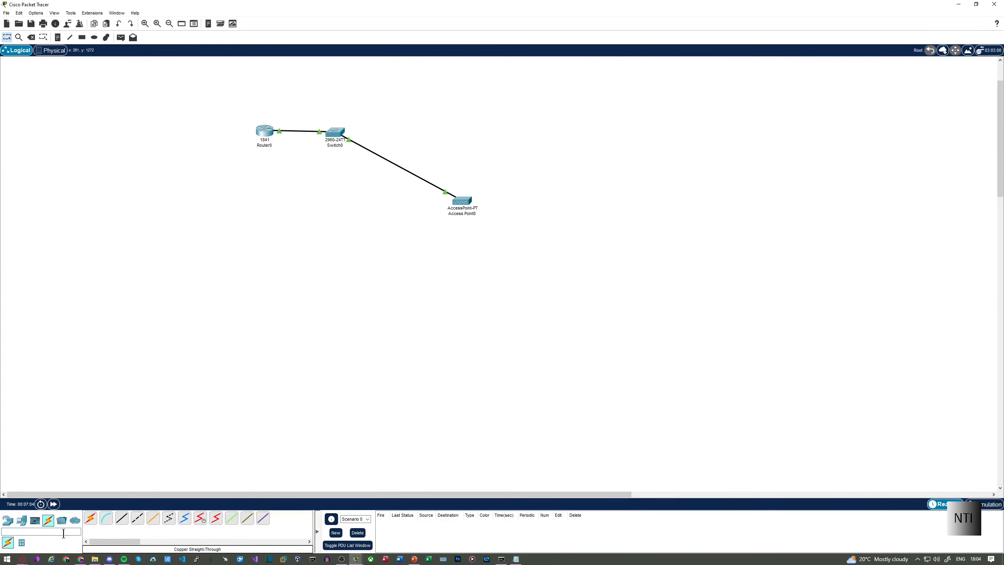
# - Add a laptop from the end devices and place it beside Access Point0
pyautogui.click(21, 520)
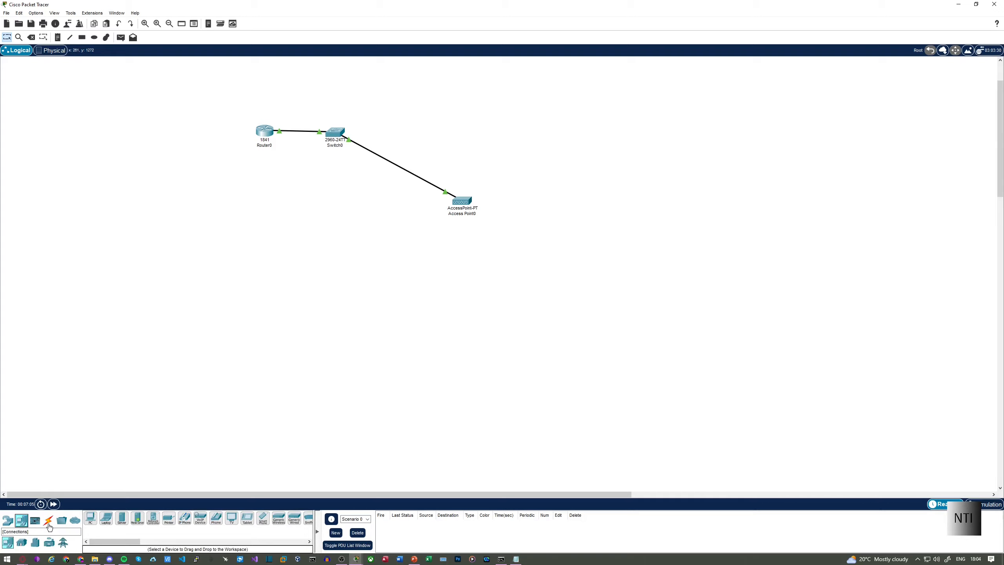
pyautogui.click(106, 518)
pyautogui.click(502, 327)
pyautogui.moveTo(501, 328); pyautogui.dragTo(547, 200)
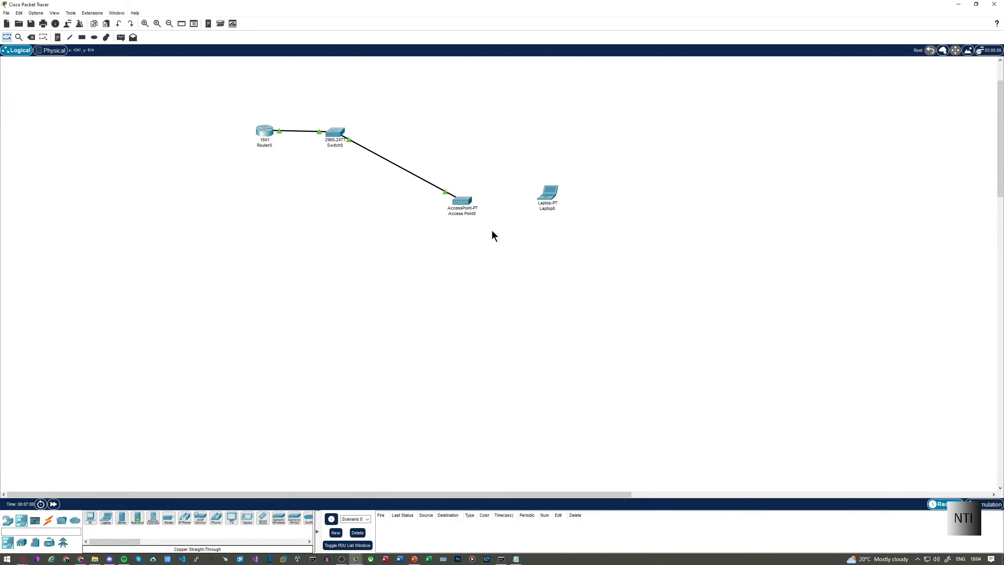
# - Switch off Laptop0, replace its built-in network module with the WPC300N wireless module, and close its window
pyautogui.click(548, 194)
pyautogui.click(457, 296)
pyautogui.moveTo(521, 301); pyautogui.dragTo(429, 314)
pyautogui.moveTo(599, 363); pyautogui.dragTo(517, 298)
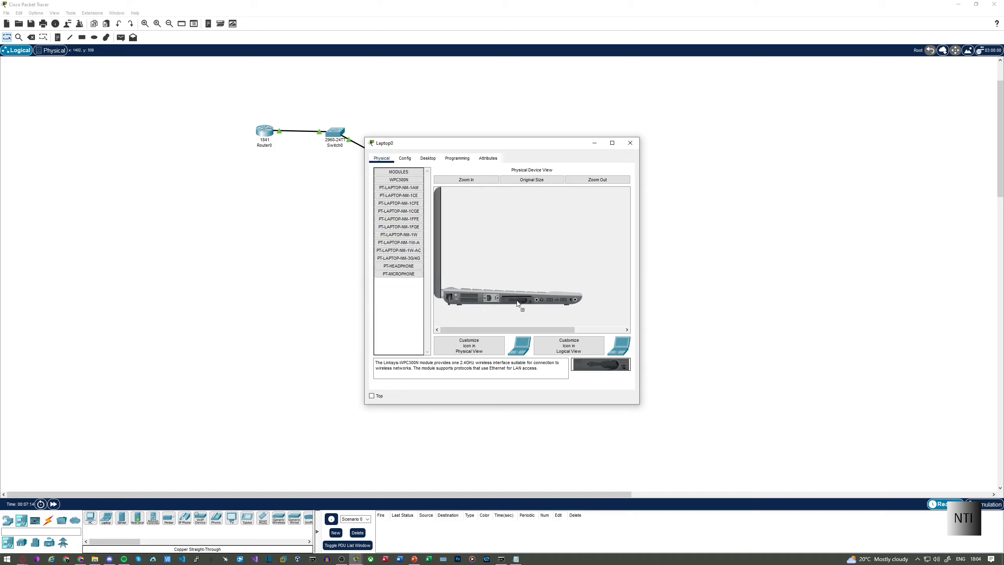
pyautogui.click(630, 143)
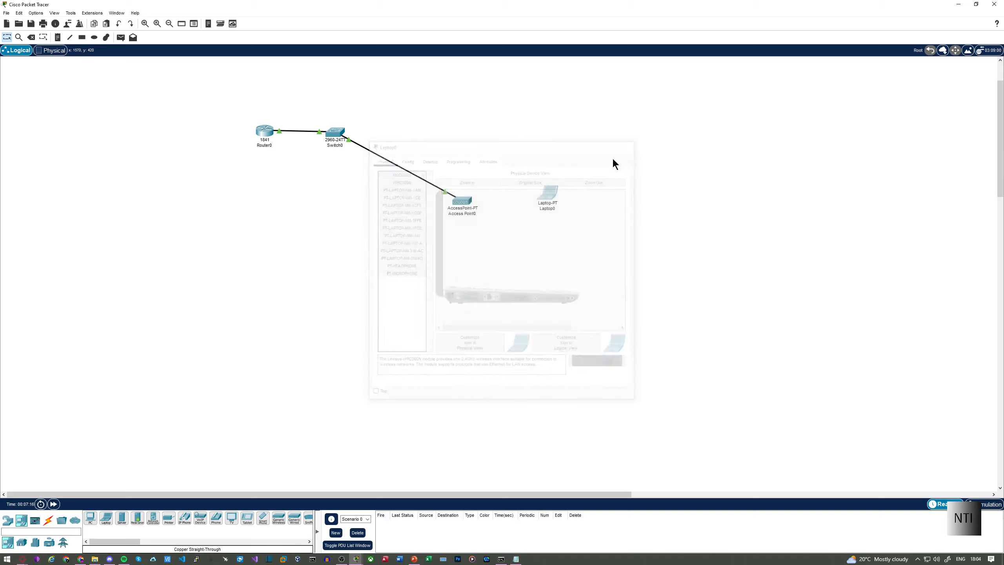
# - Fast-forward the simulation time and reposition Laptop0 near Access Point0
pyautogui.moveTo(547, 192); pyautogui.dragTo(576, 164)
pyautogui.click(54, 504)
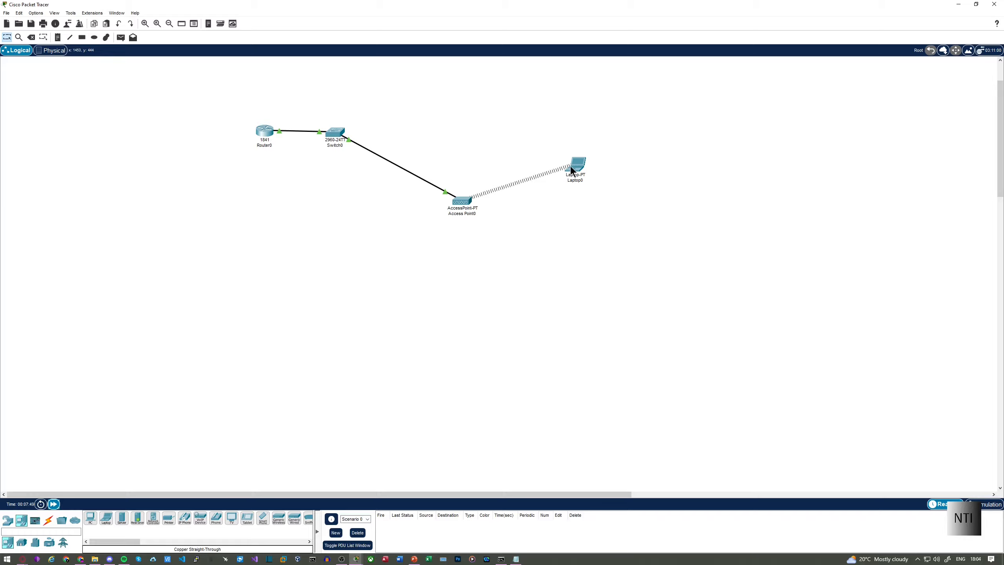
pyautogui.moveTo(583, 164); pyautogui.dragTo(506, 120)
pyautogui.scroll(3, 487, 221)
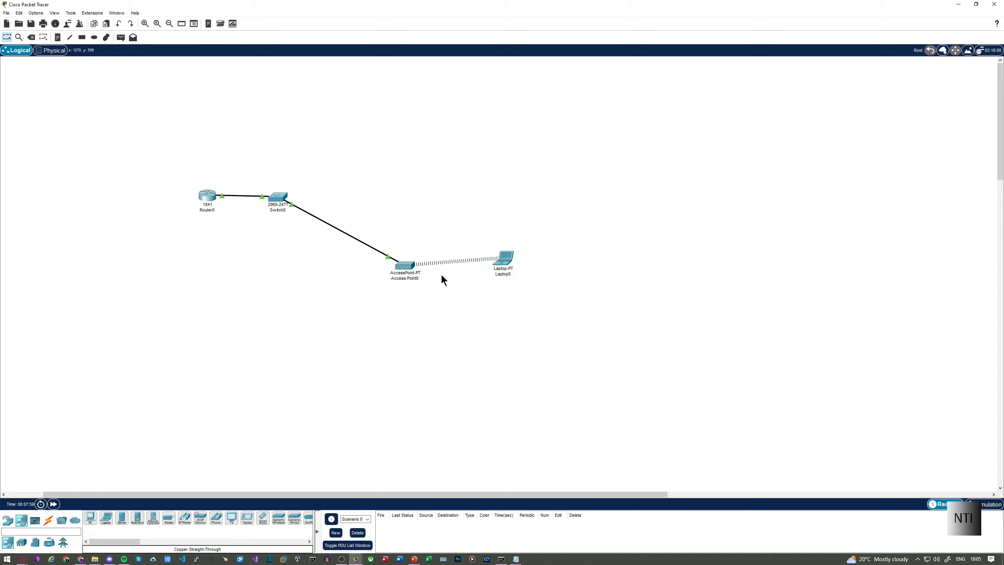
# - Secure Access Point0's Port 1 with WPA2-PSK authentication, the PSK pass phrase and AES encryption, and close its window
pyautogui.click(405, 265)
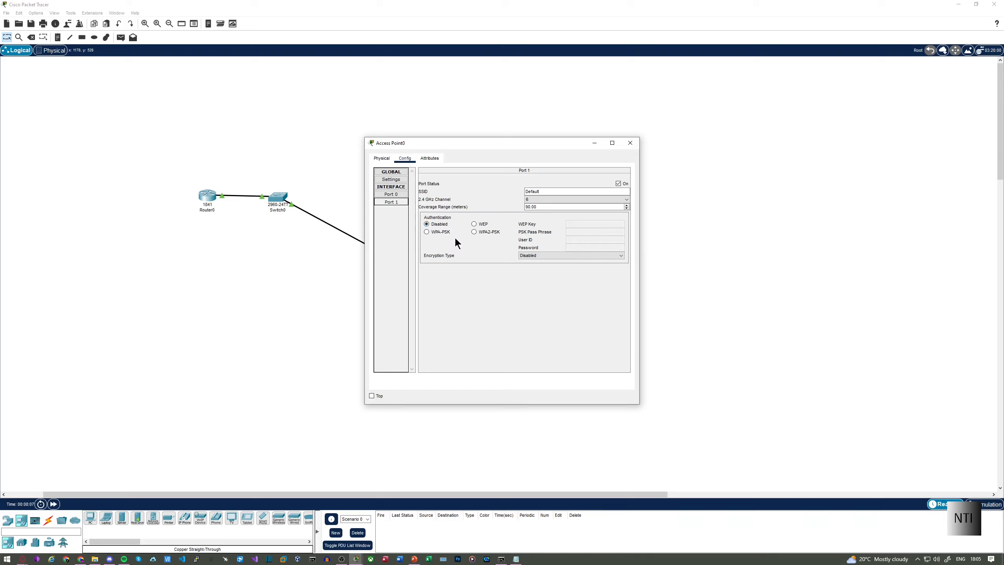
pyautogui.click(474, 231)
pyautogui.click(573, 233)
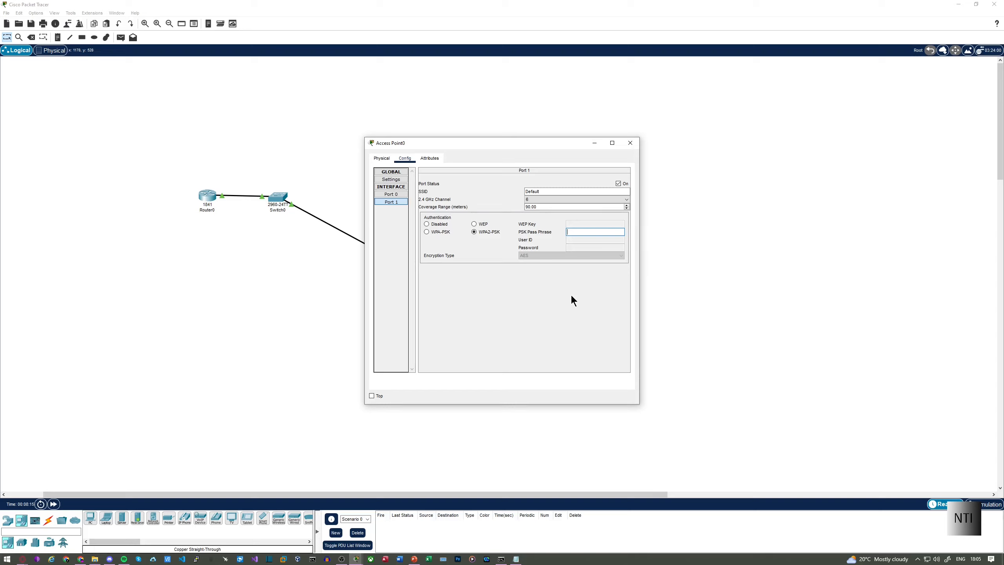
pyautogui.write('assword')
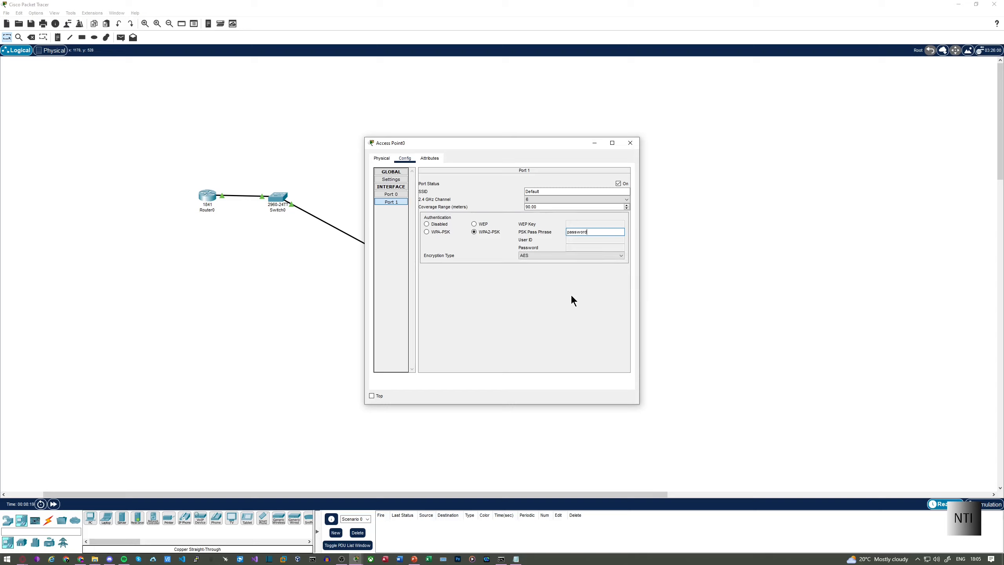
pyautogui.click(534, 256)
pyautogui.click(538, 262)
pyautogui.click(597, 232)
pyautogui.moveTo(597, 232); pyautogui.dragTo(566, 233)
pyautogui.click(581, 315)
pyautogui.click(638, 146)
# - Shift Laptop0 slightly upward, open its PC Wireless application and refresh the list of available wireless networks
pyautogui.moveTo(499, 264); pyautogui.dragTo(501, 244)
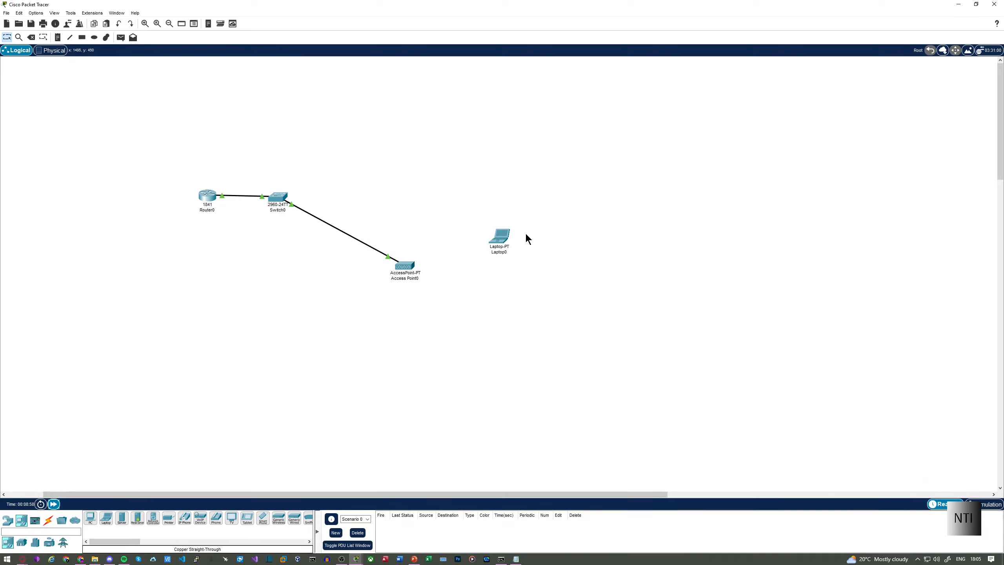
pyautogui.click(497, 242)
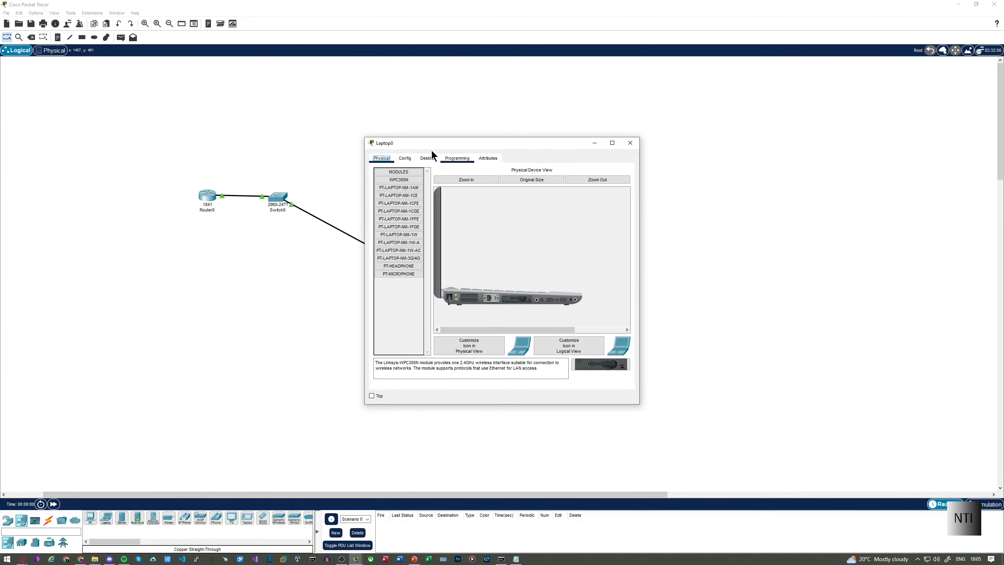
pyautogui.click(422, 162)
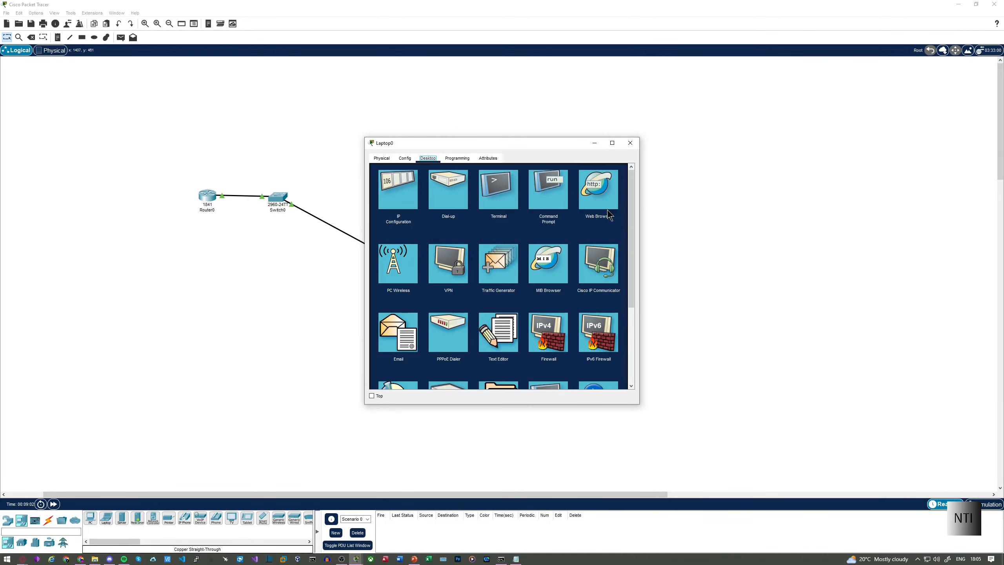
pyautogui.click(388, 269)
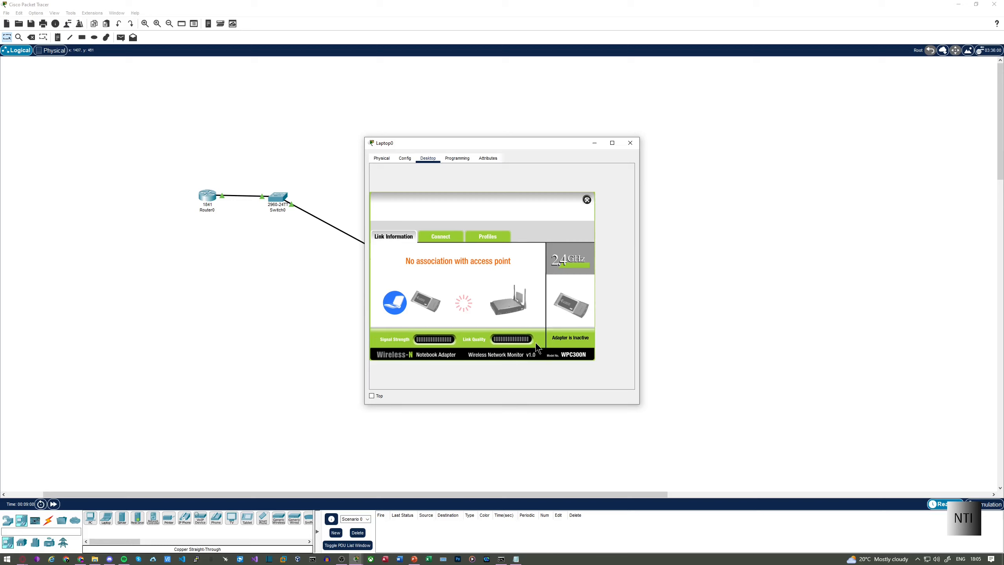
pyautogui.click(440, 236)
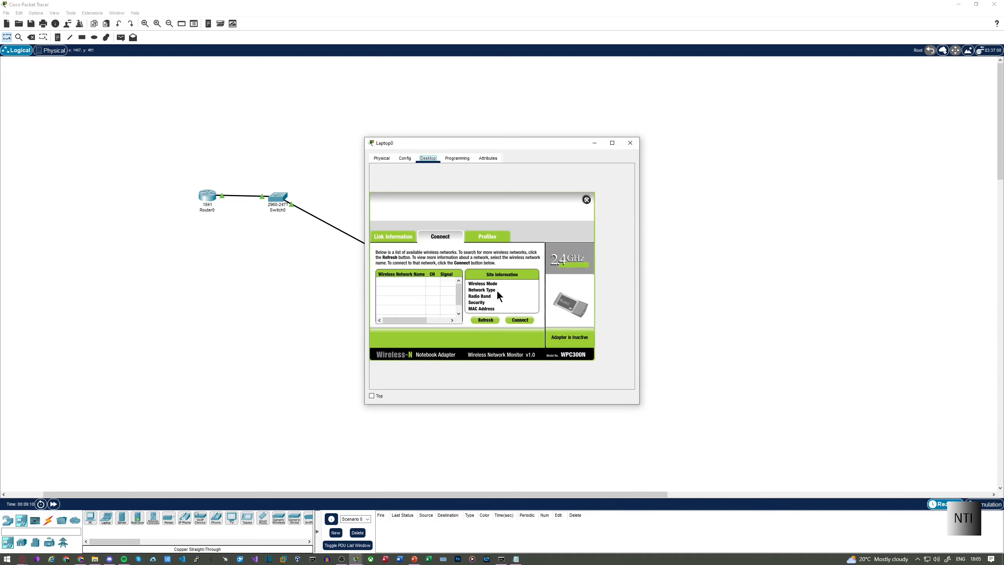
pyautogui.click(490, 319)
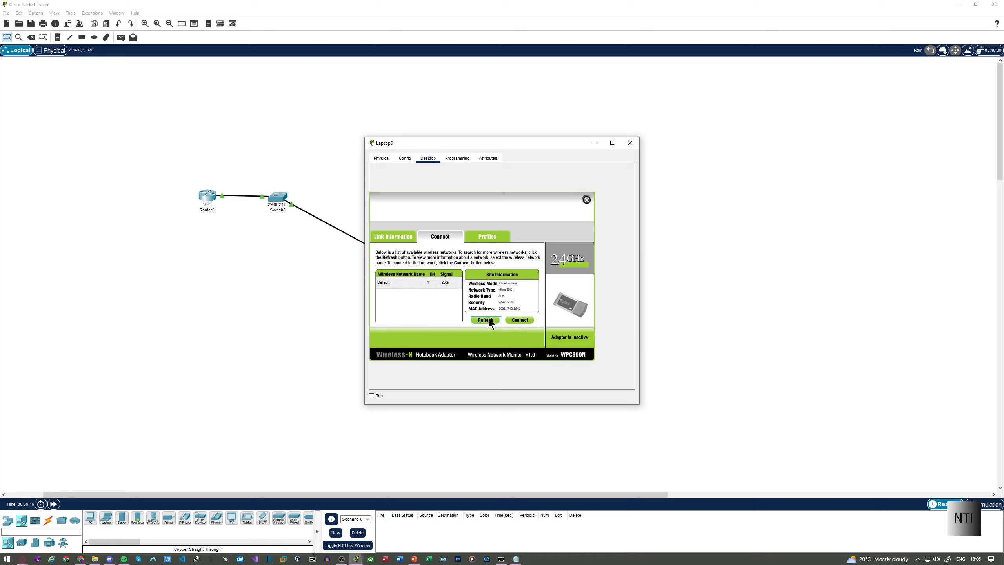
# - Connect Laptop0 to the Default wireless network using WPA2-Personal security and the pre-shared key
pyautogui.click(455, 283)
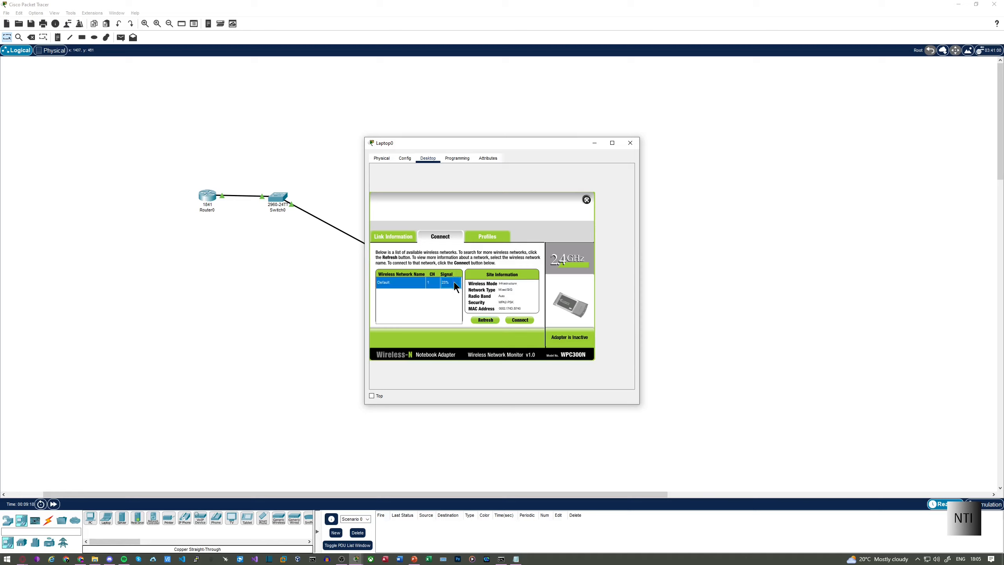
pyautogui.click(520, 320)
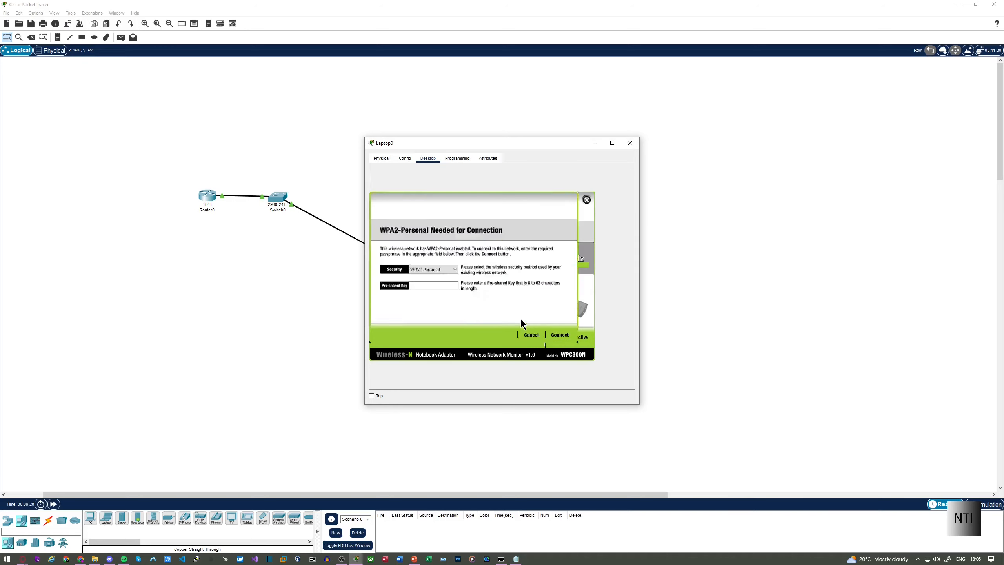
pyautogui.click(429, 286)
pyautogui.click(560, 336)
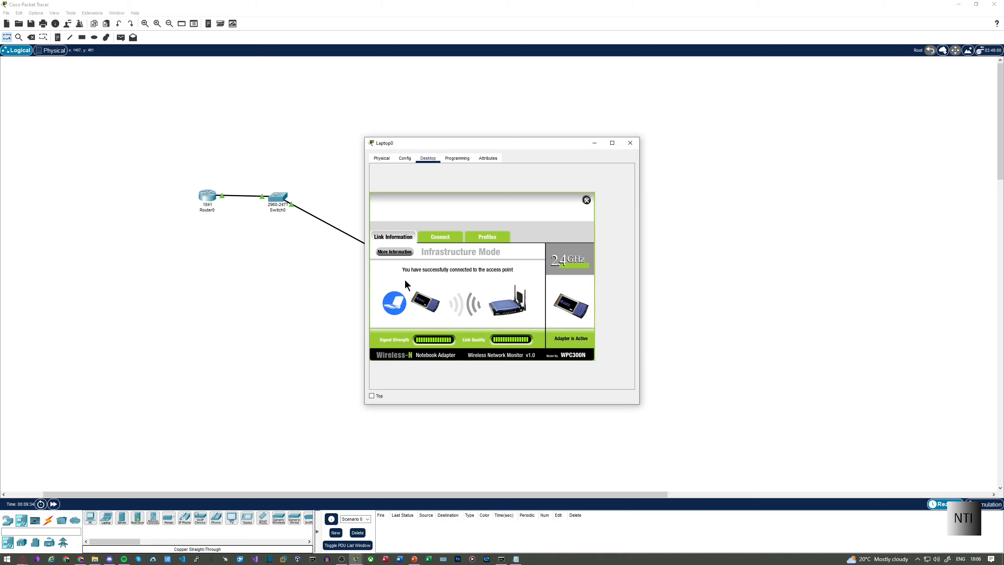
# - Put away Laptop0's window and move the laptop far away from Access Point0 in the logical workspace
pyautogui.click(594, 142)
pyautogui.moveTo(510, 231); pyautogui.dragTo(999, 233)
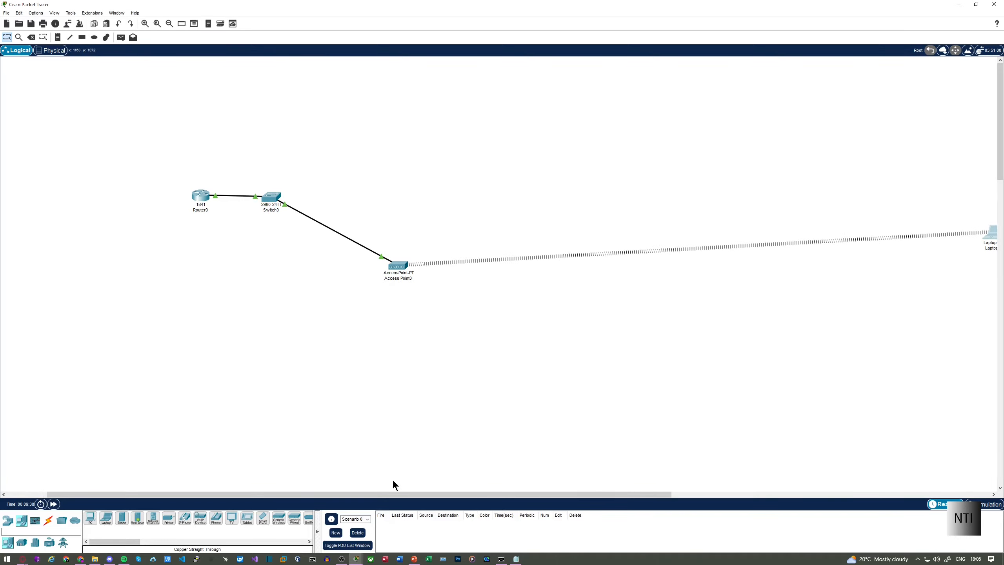
pyautogui.moveTo(395, 493); pyautogui.dragTo(687, 494)
pyautogui.moveTo(538, 224); pyautogui.dragTo(961, 226)
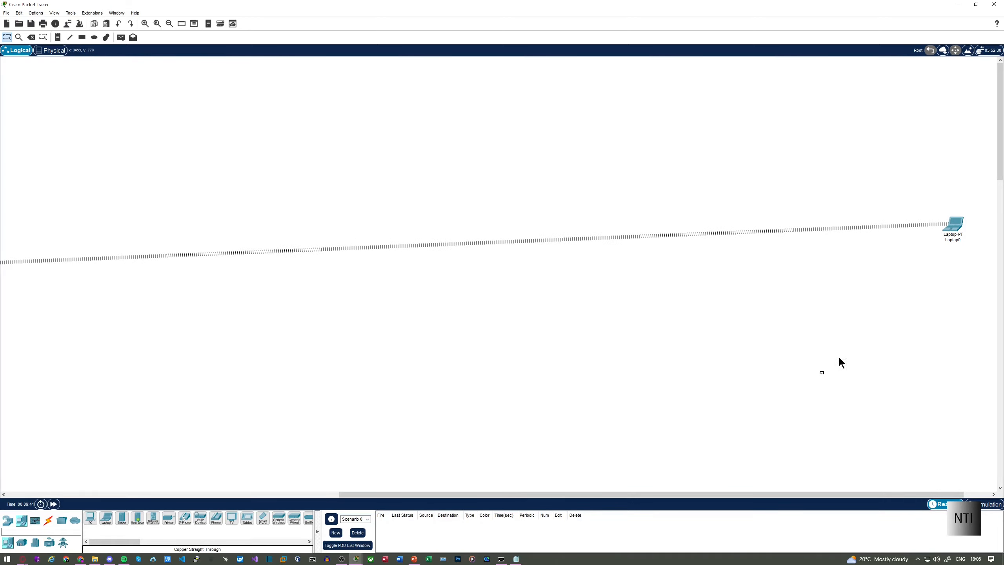
# - Refresh the wireless network list on the distant Laptop0 to check its signal, and close the laptop's window
pyautogui.click(959, 231)
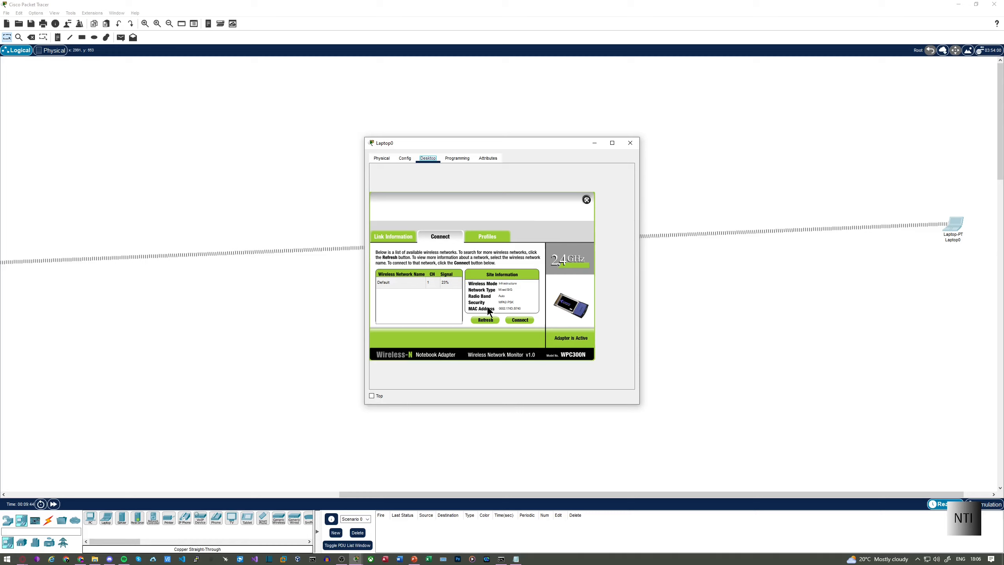
pyautogui.click(483, 319)
pyautogui.click(630, 143)
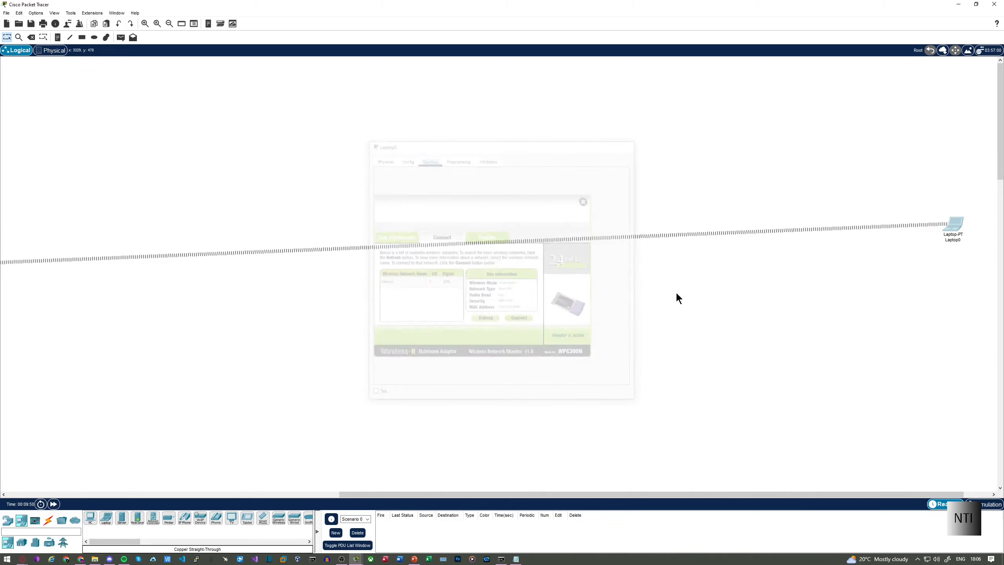
pyautogui.moveTo(664, 493); pyautogui.dragTo(711, 487)
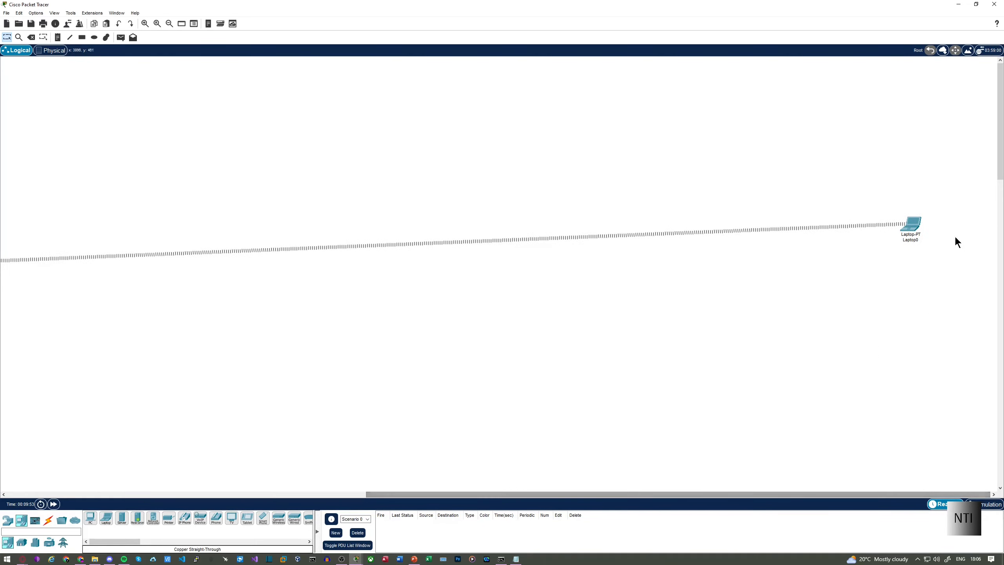
# - Move Laptop0 back across the logical workspace so it sits close to Access Point0 again
pyautogui.moveTo(878, 239); pyautogui.dragTo(101, 292)
pyautogui.moveTo(614, 494); pyautogui.dragTo(372, 492)
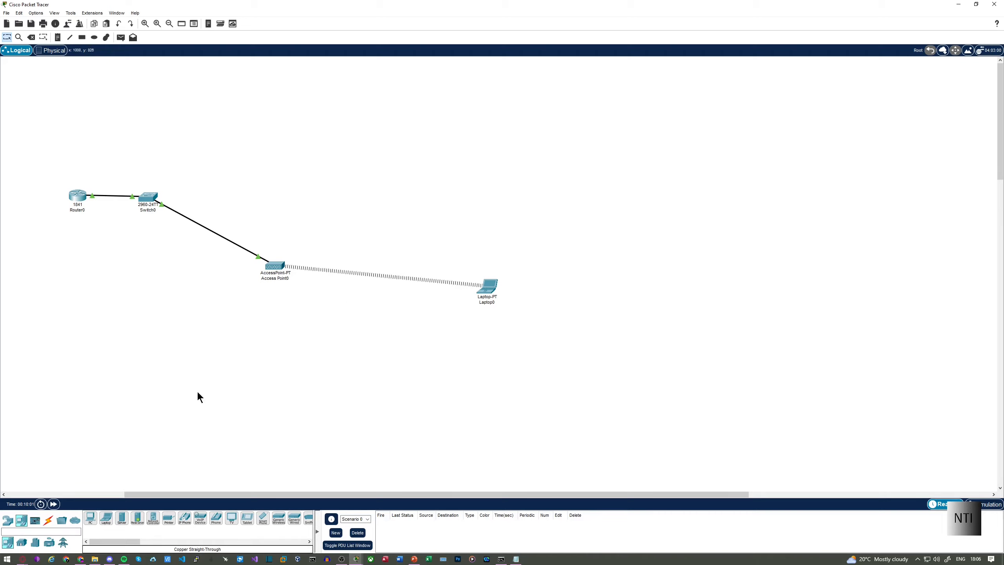
# - Add a HomeRouter-PT-AC wireless router to the workspace, below Laptop0
pyautogui.click(8, 521)
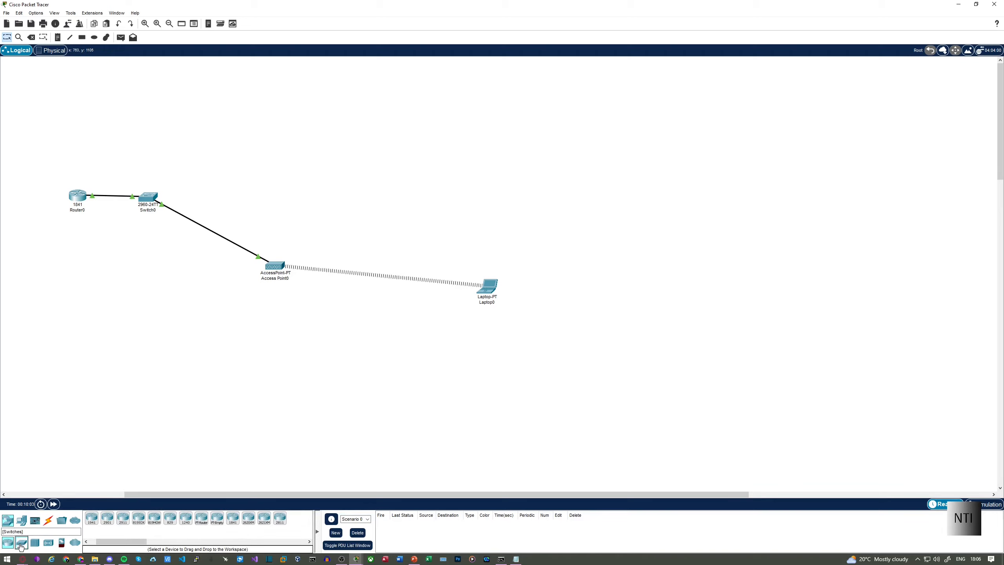
pyautogui.click(21, 542)
pyautogui.click(49, 543)
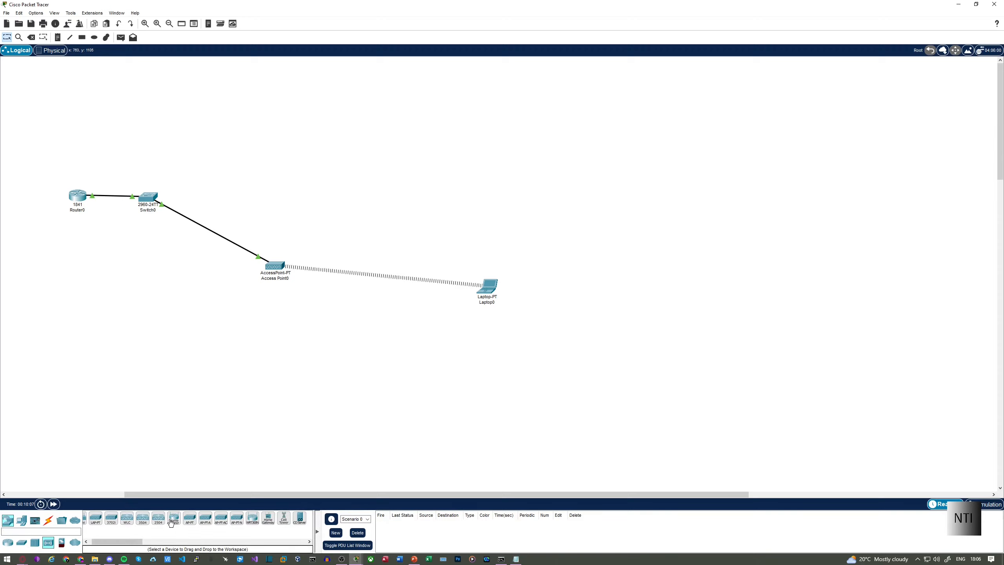
pyautogui.moveTo(175, 526); pyautogui.dragTo(483, 381)
# - Open Wireless Router0's configuration and set the SSID of its Wireless 2.4G interface to "SSID- 2.4Ghz"
pyautogui.click(489, 383)
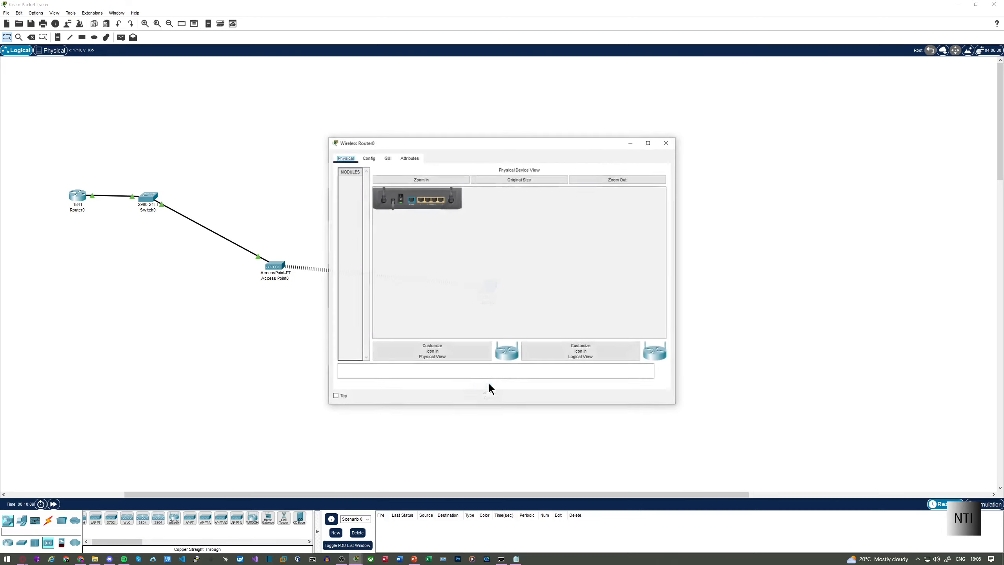
pyautogui.click(370, 158)
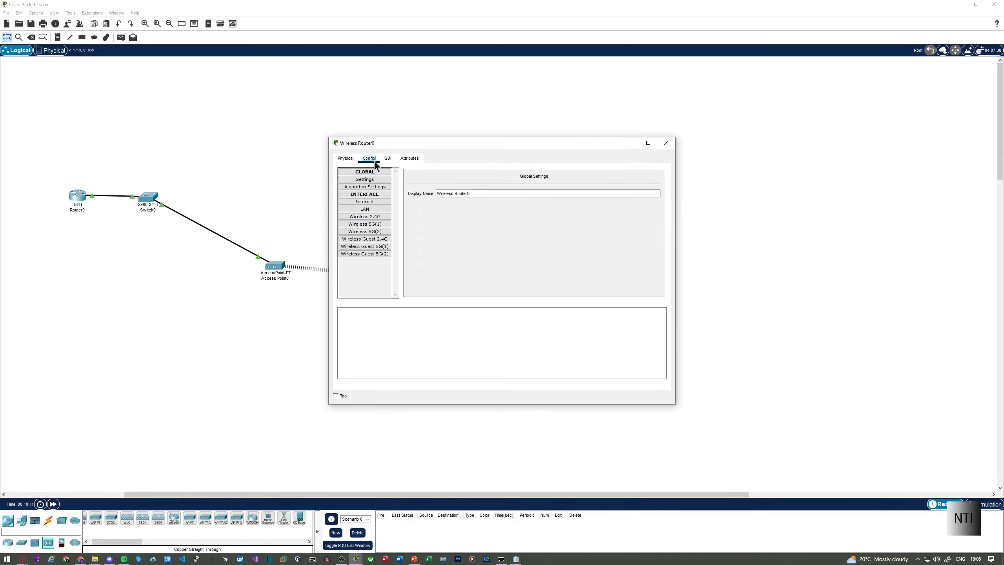
pyautogui.click(372, 224)
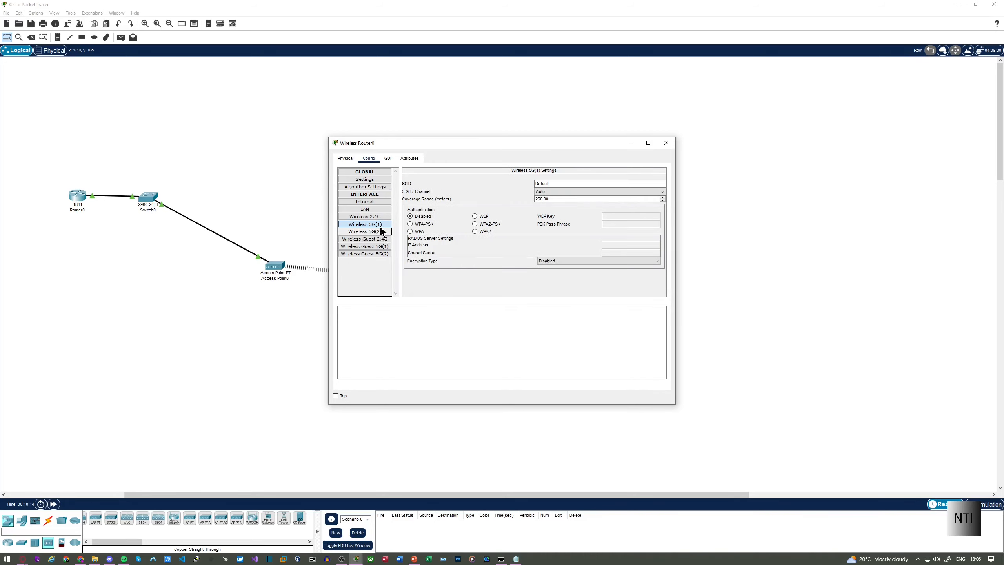
pyautogui.click(379, 218)
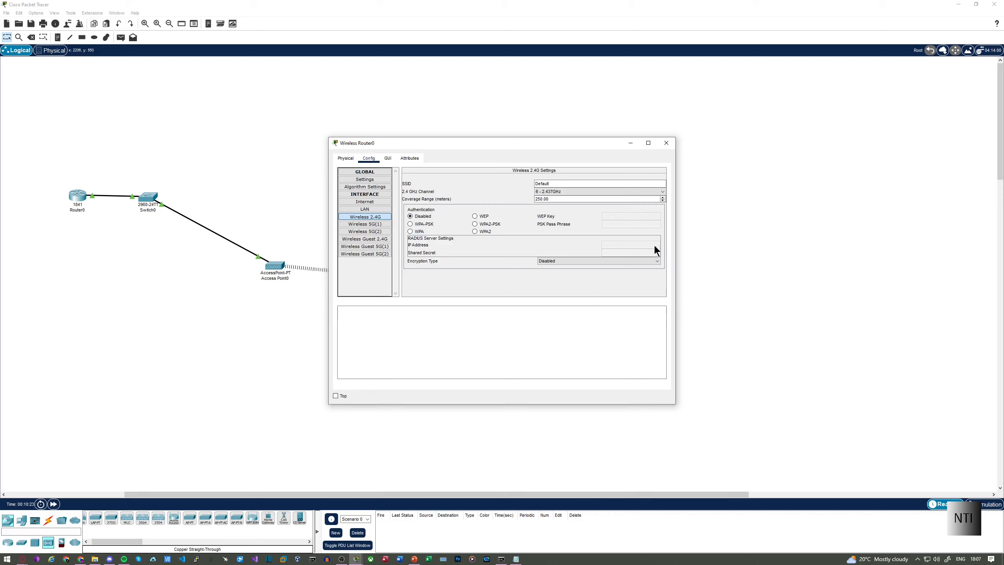
pyautogui.click(562, 184)
pyautogui.moveTo(562, 184); pyautogui.dragTo(516, 188)
# - Set the SSID of Wireless Router0's Wireless 5G(1) interface to "5g"
pyautogui.click(370, 224)
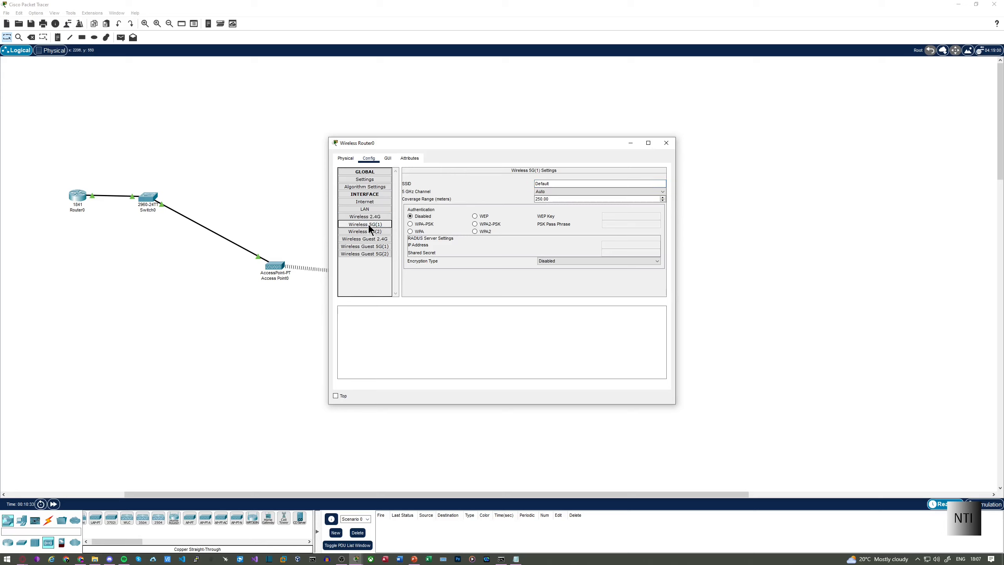
pyautogui.write('5g')
pyautogui.moveTo(558, 184); pyautogui.dragTo(518, 182)
pyautogui.write('5g')
pyautogui.click(494, 193)
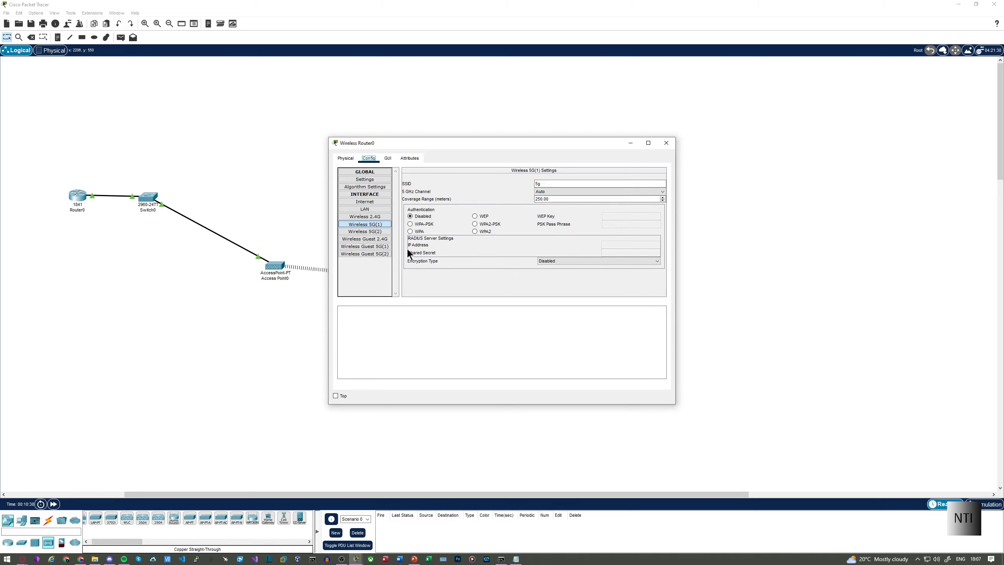
# - Compare the Wireless 2.4G and Wireless 5G(1) settings of Wireless Router0
pyautogui.click(372, 220)
pyautogui.click(375, 224)
pyautogui.click(379, 219)
pyautogui.click(380, 225)
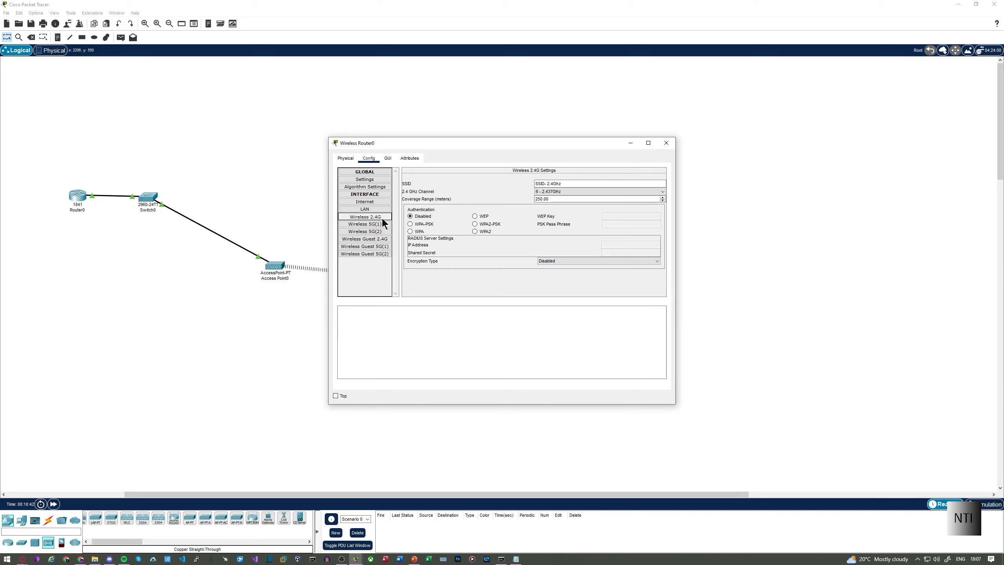
pyautogui.click(381, 225)
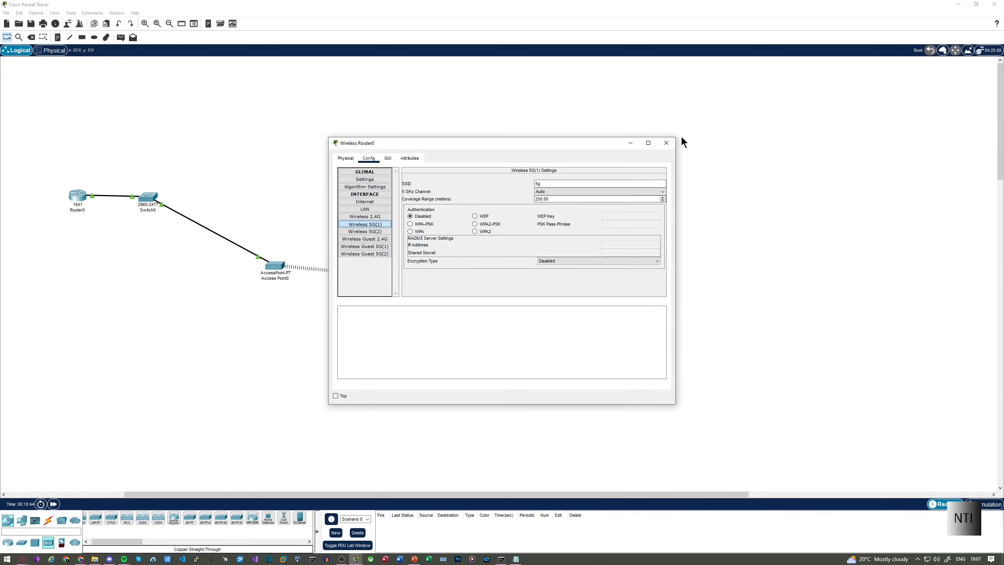
# - Close Wireless Router0's window and move the router to open space above and to the right of Laptop0
pyautogui.click(666, 142)
pyautogui.moveTo(508, 370); pyautogui.dragTo(637, 160)
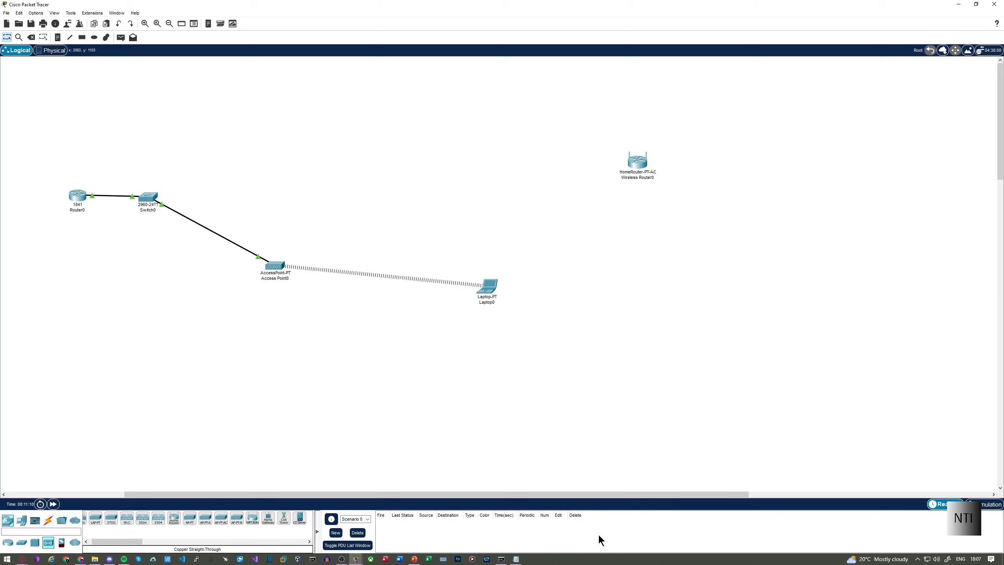
# - Select all the devices in the workspace and shift the whole topology to the left and slightly down
pyautogui.moveTo(592, 493); pyautogui.dragTo(453, 494)
pyautogui.moveTo(212, 173); pyautogui.dragTo(961, 436)
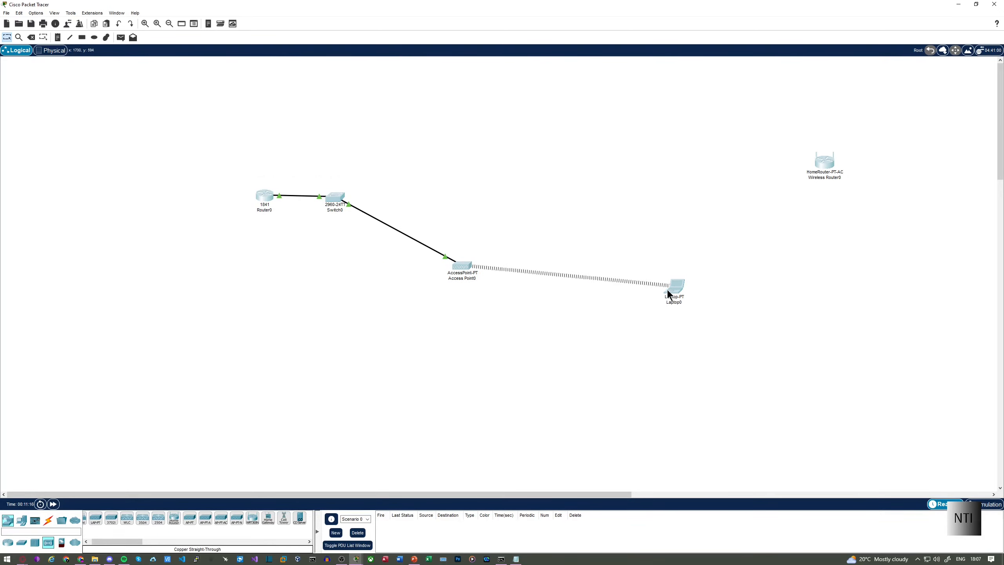
pyautogui.moveTo(168, 106); pyautogui.dragTo(996, 451)
pyautogui.click(588, 290)
pyautogui.moveTo(211, 135); pyautogui.dragTo(996, 387)
pyautogui.click(661, 292)
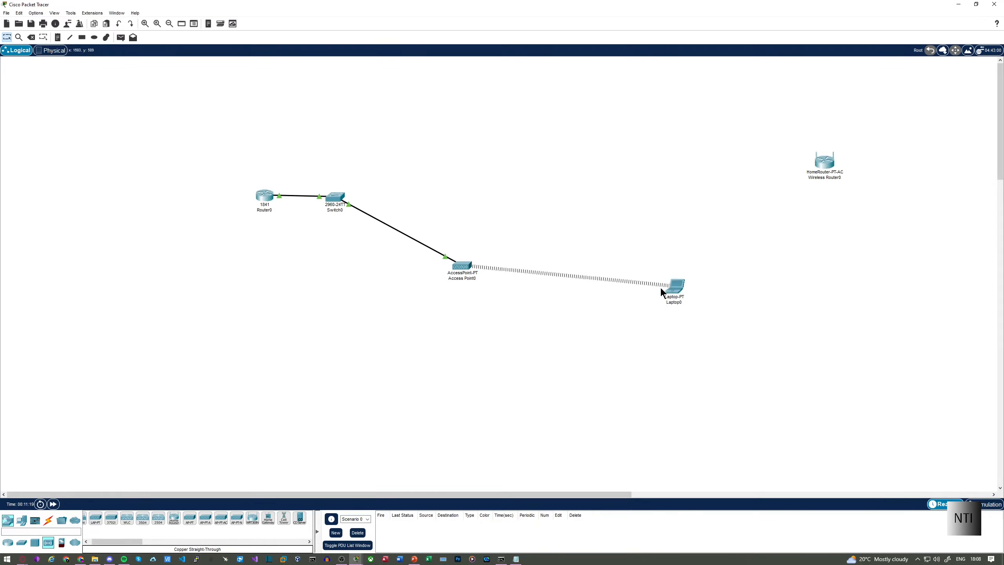
pyautogui.moveTo(189, 138); pyautogui.dragTo(873, 450)
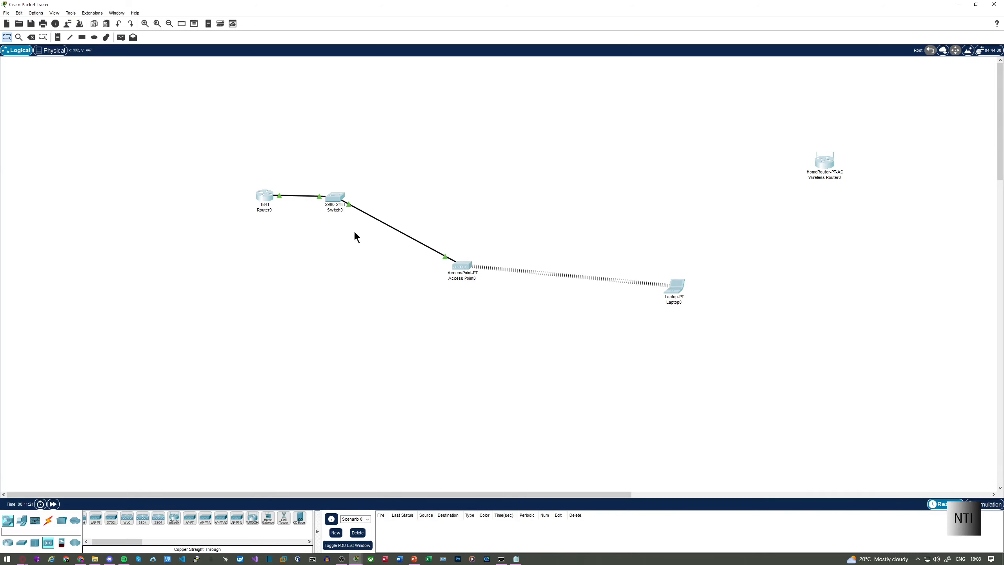
pyautogui.moveTo(335, 198); pyautogui.dragTo(246, 215)
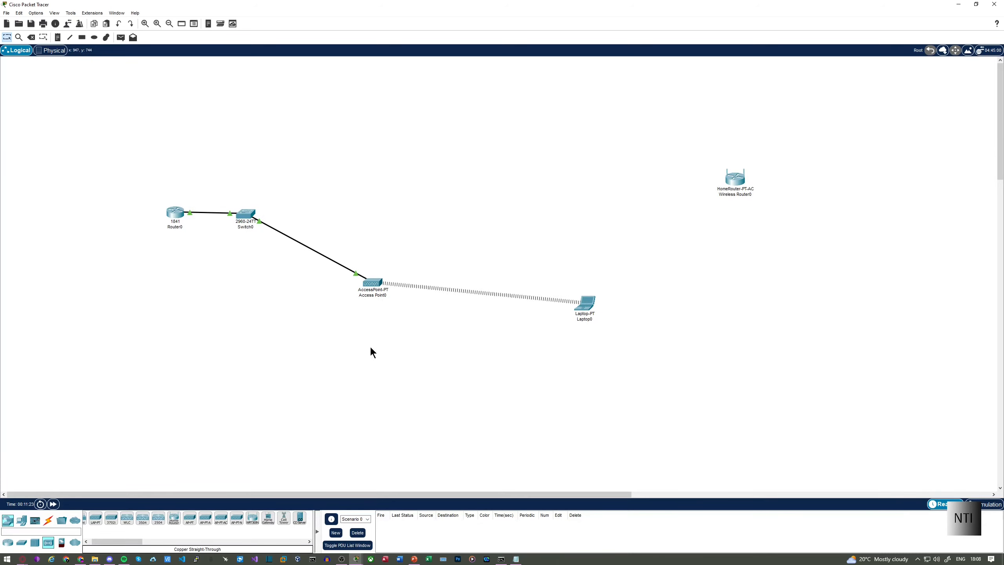